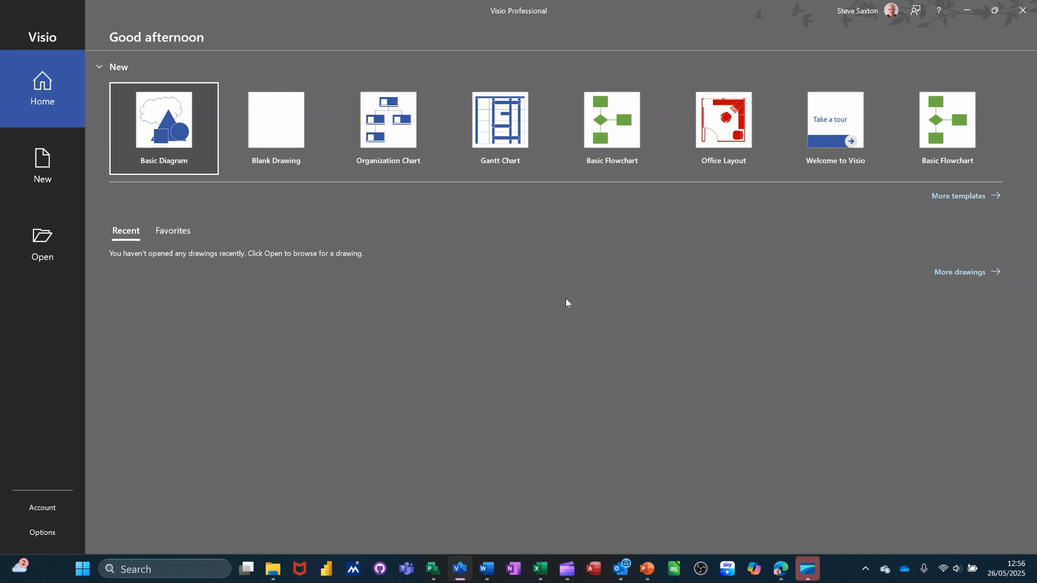
Create a new metric Basic Flowchart drawing from the blank grid layout
click(607, 125)
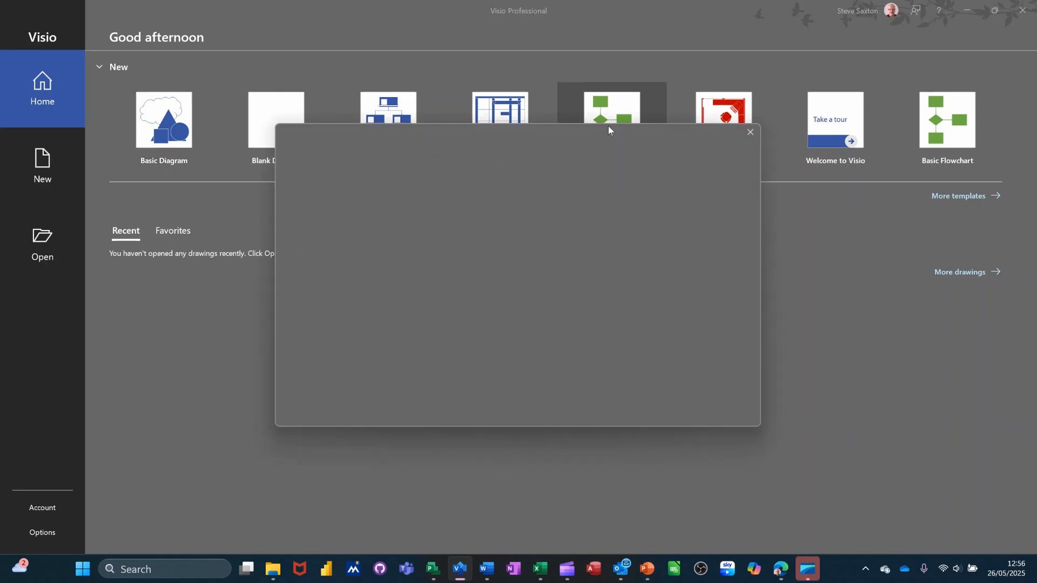
click(347, 227)
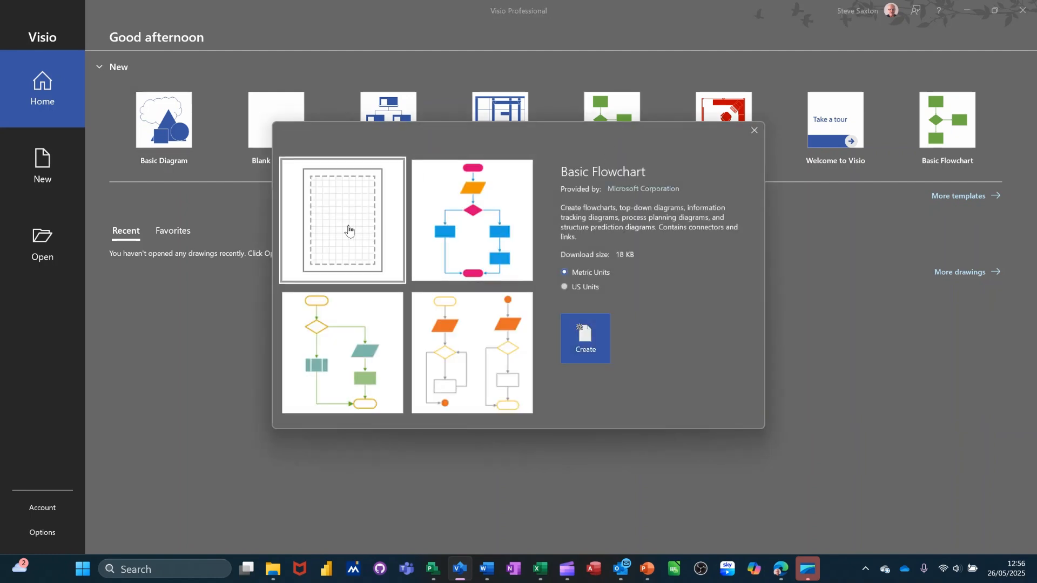
click(585, 338)
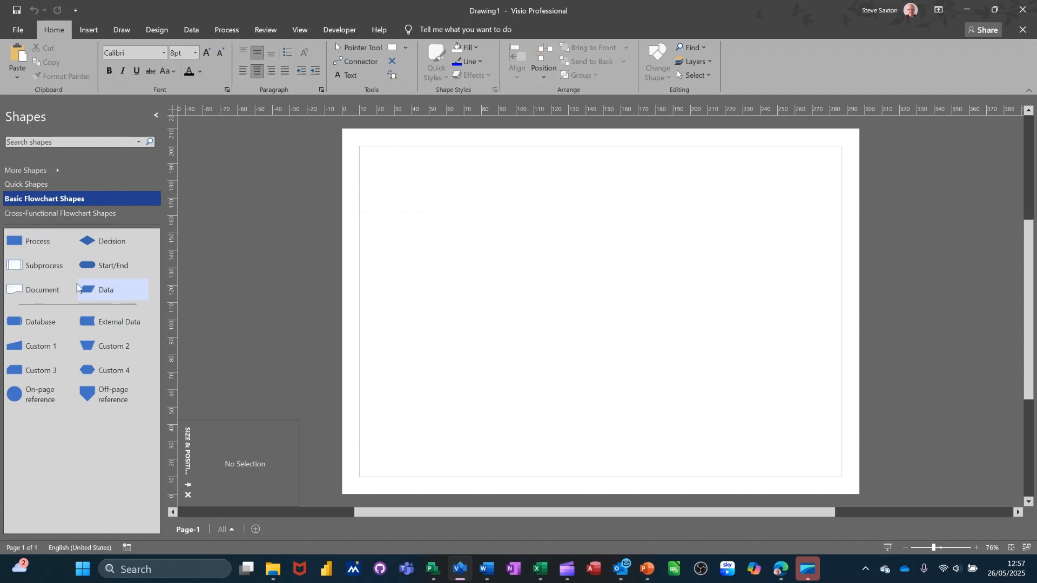
Place a 25 × 15 mm Process shape at X 68 mm, Y 178.5 mm and close Size & Position
drag(31, 246, 453, 202)
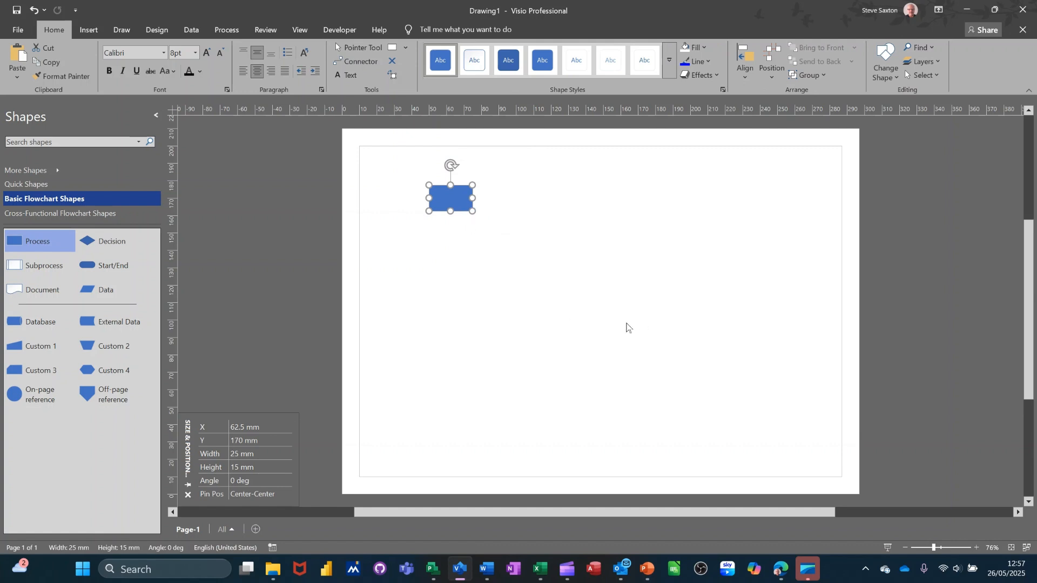
ctrl+scroll(619, 312, up, 4)
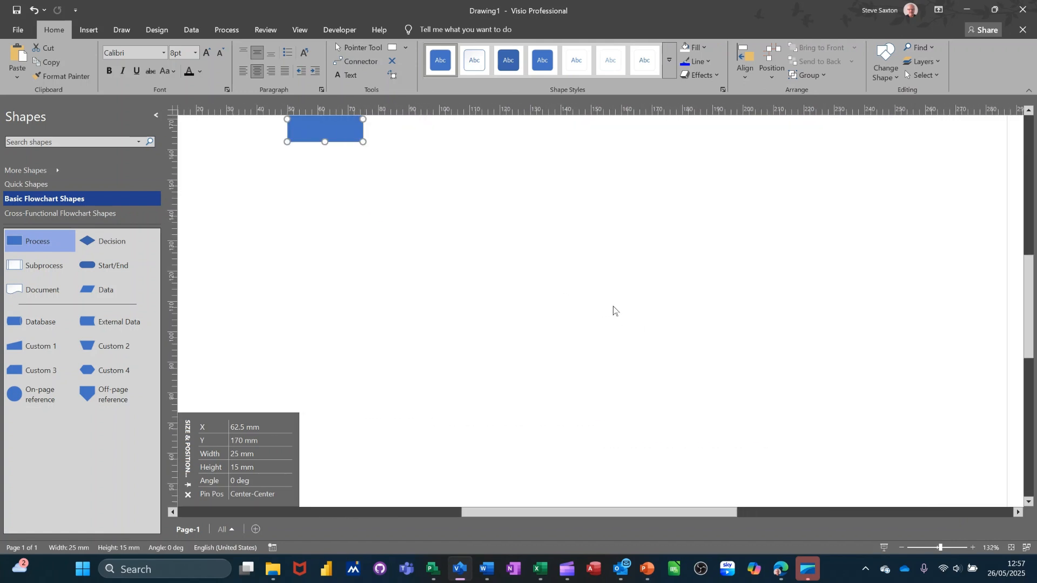
scroll(505, 289, up, 2)
drag(328, 224, 345, 199)
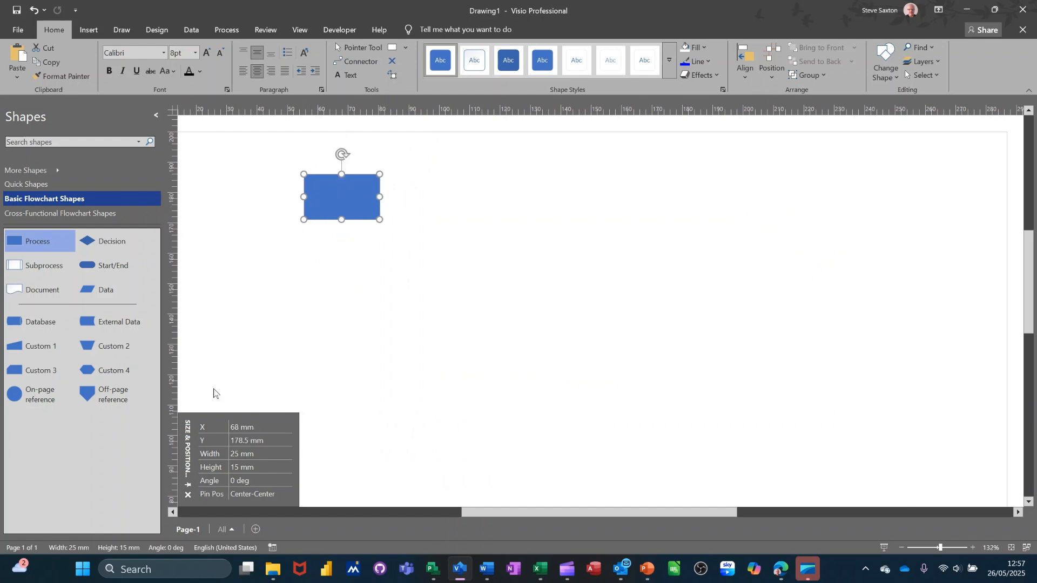
click(188, 494)
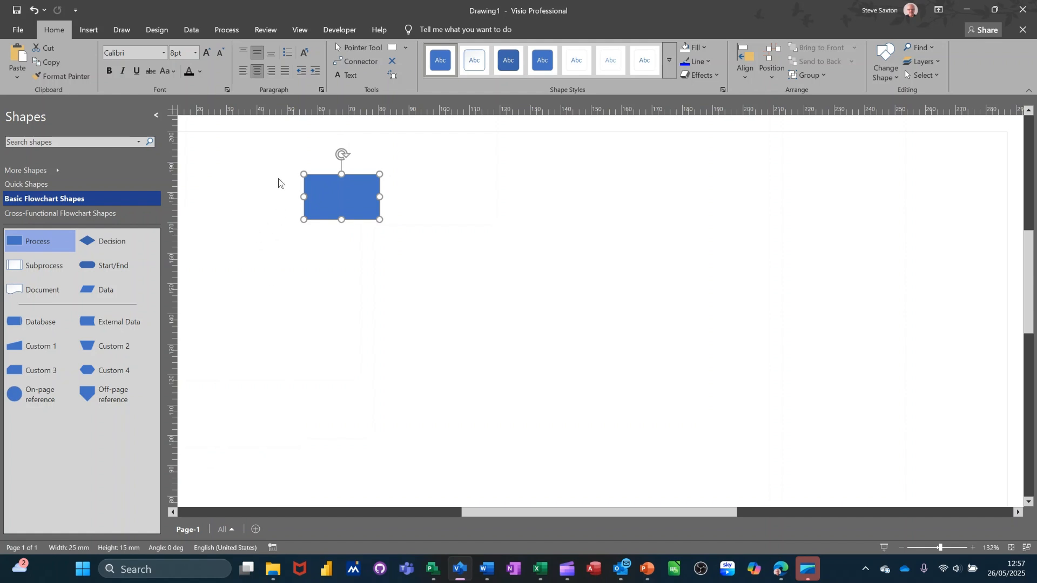
Show the Shape Data task pane from the View tab
click(293, 30)
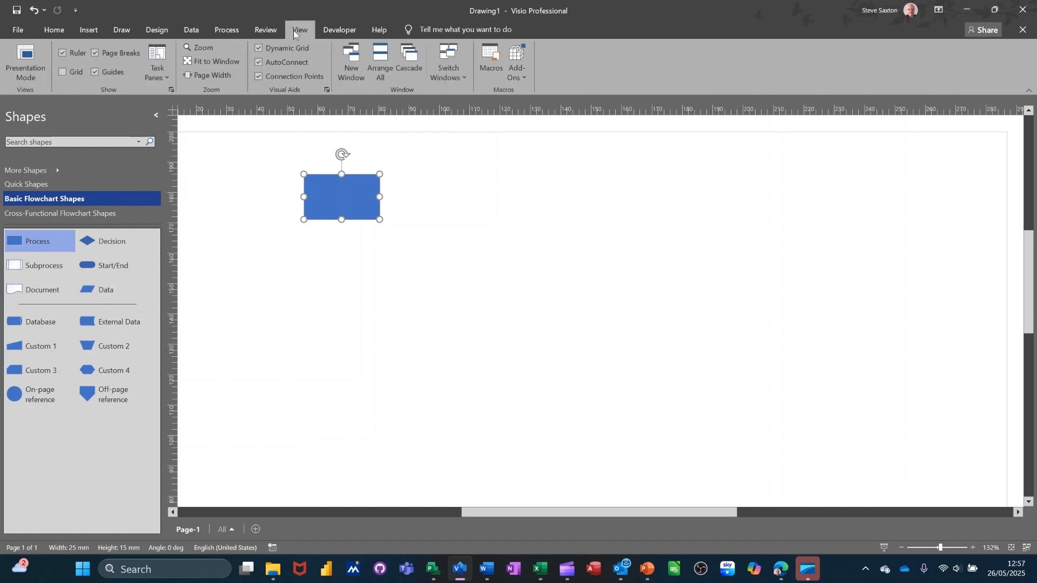
click(164, 79)
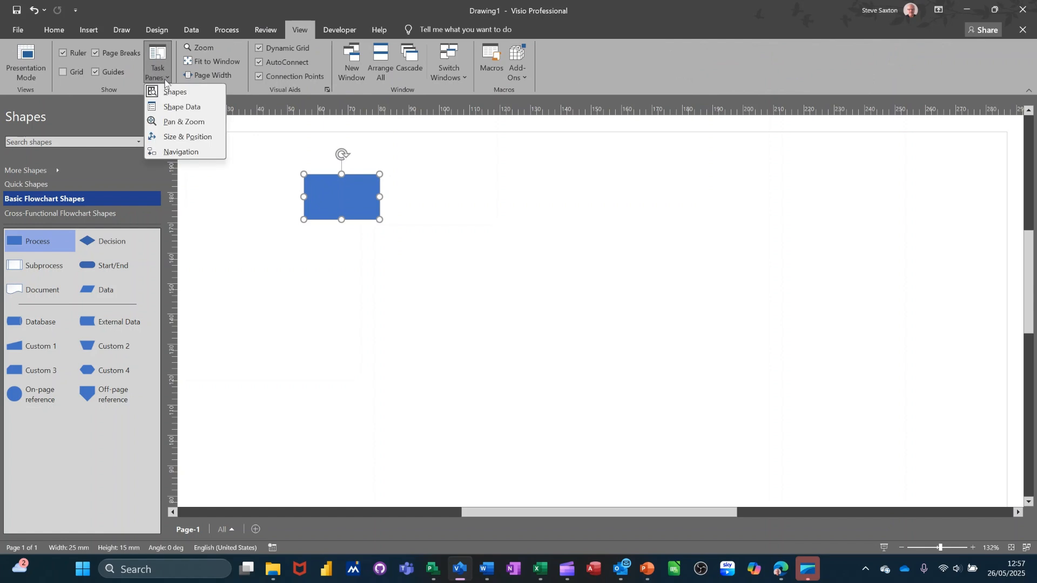
click(193, 109)
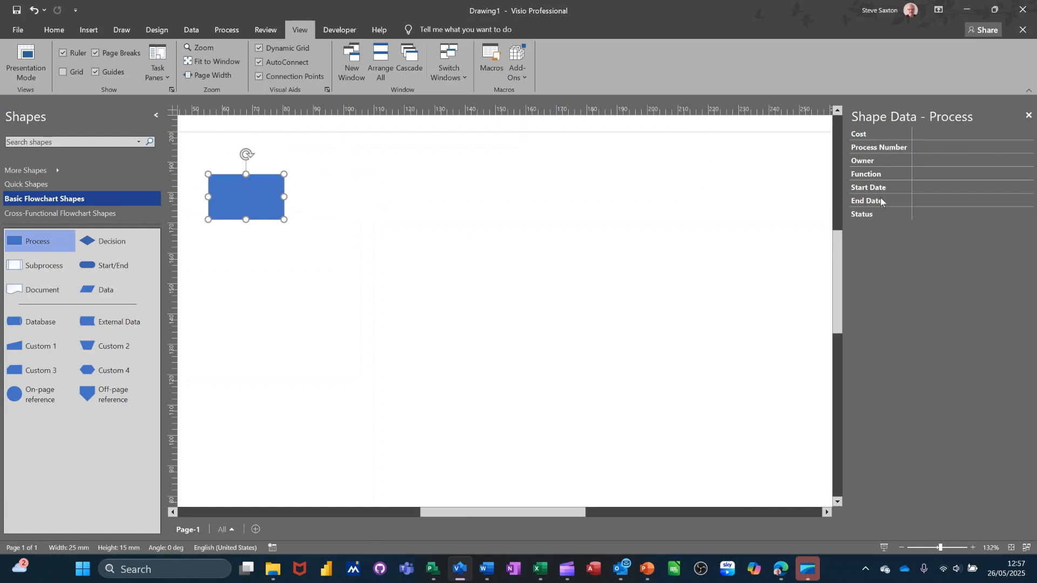
Add and delete a Start/End shape, leaving only the Process shape selected
drag(262, 196, 339, 185)
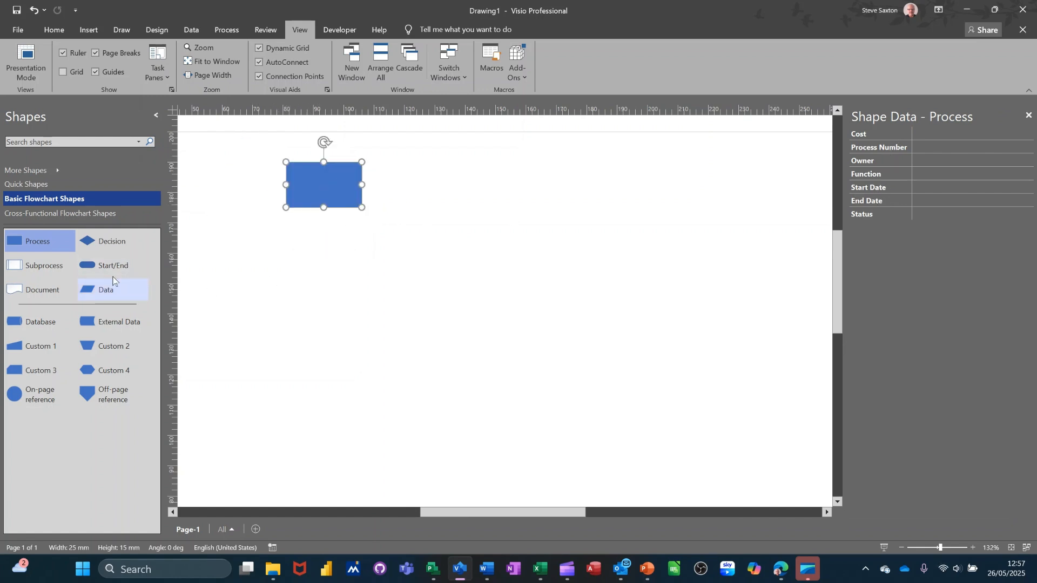
drag(99, 263, 450, 190)
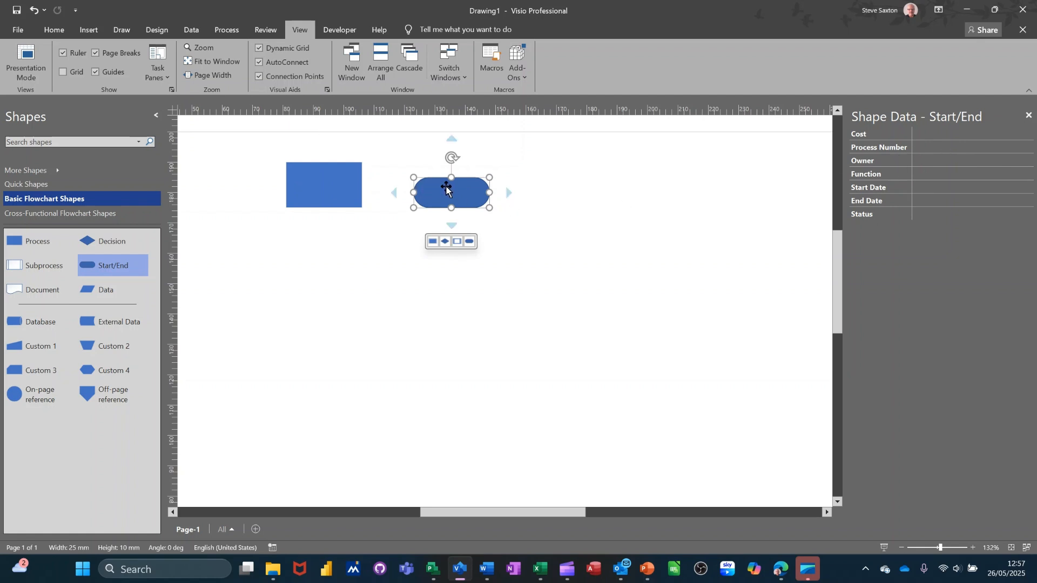
key(Delete)
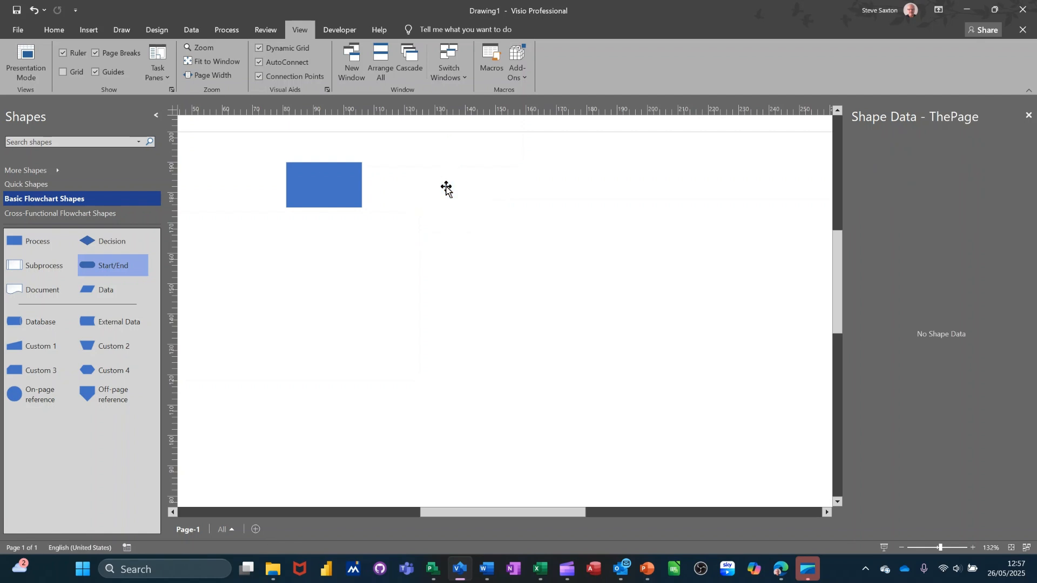
click(313, 192)
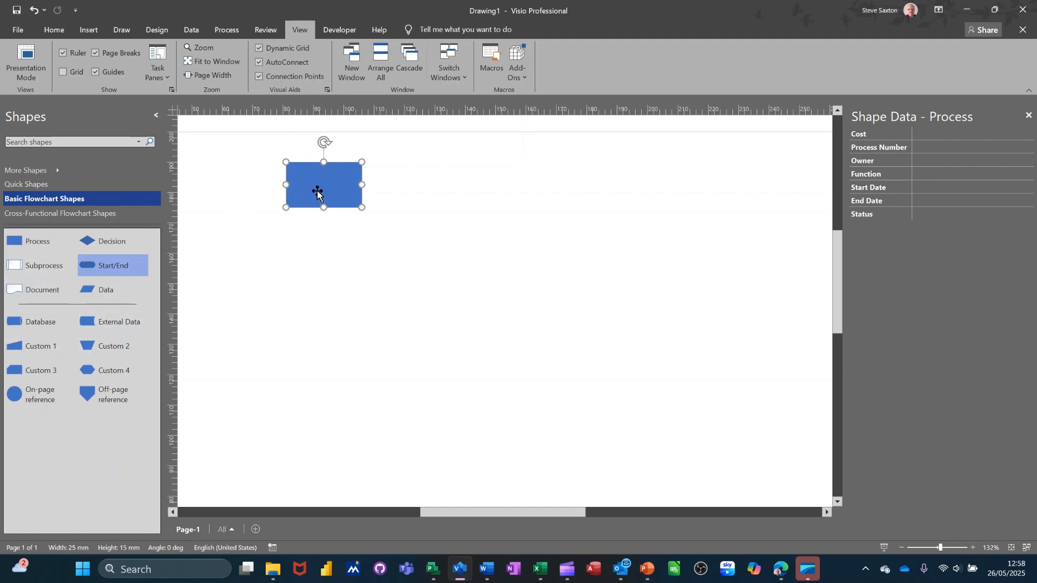
mouse_move(316, 187)
Open Define Shape Data for the Process shape from its Data menu
right_click(327, 183)
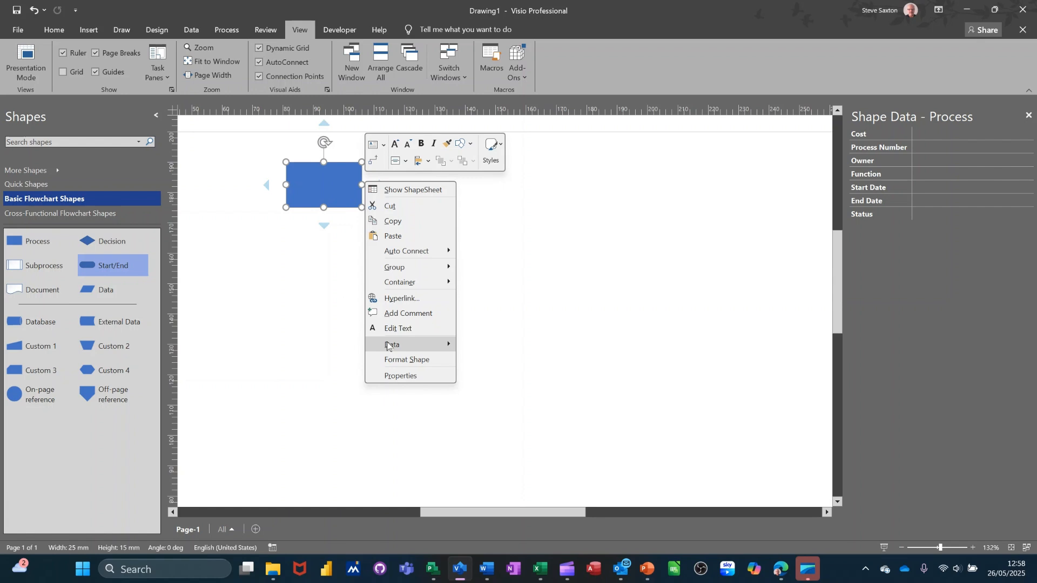
mouse_move(393, 346)
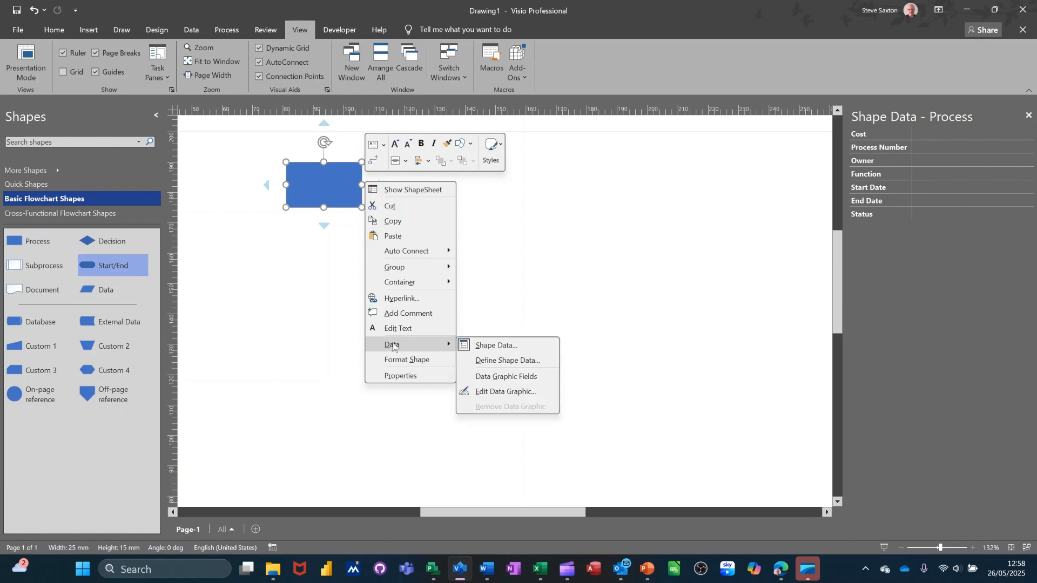
click(499, 360)
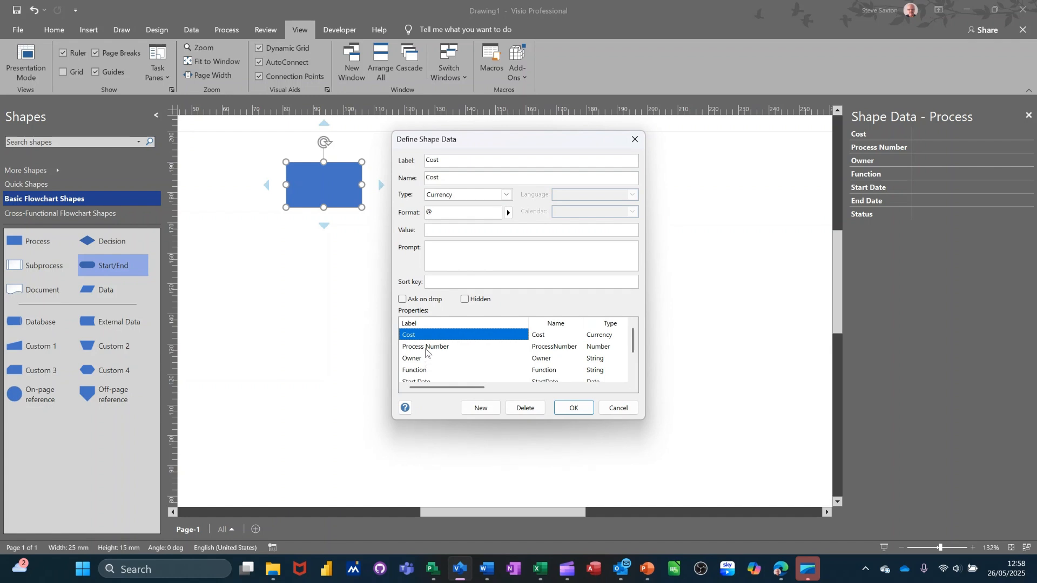
Delete the Process Number and Owner properties, leaving Cost, Function, dates and Status
click(426, 347)
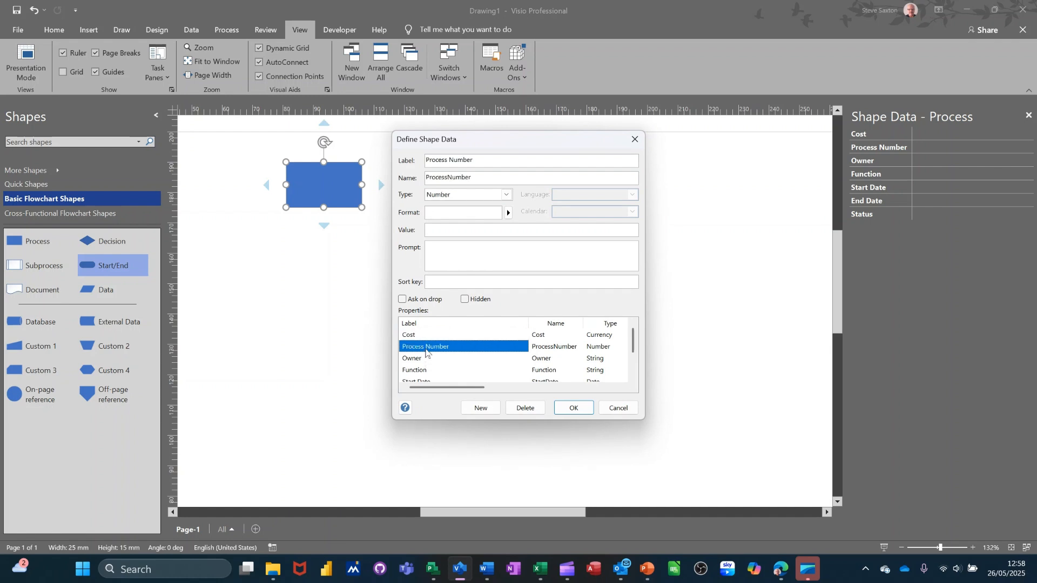
click(514, 408)
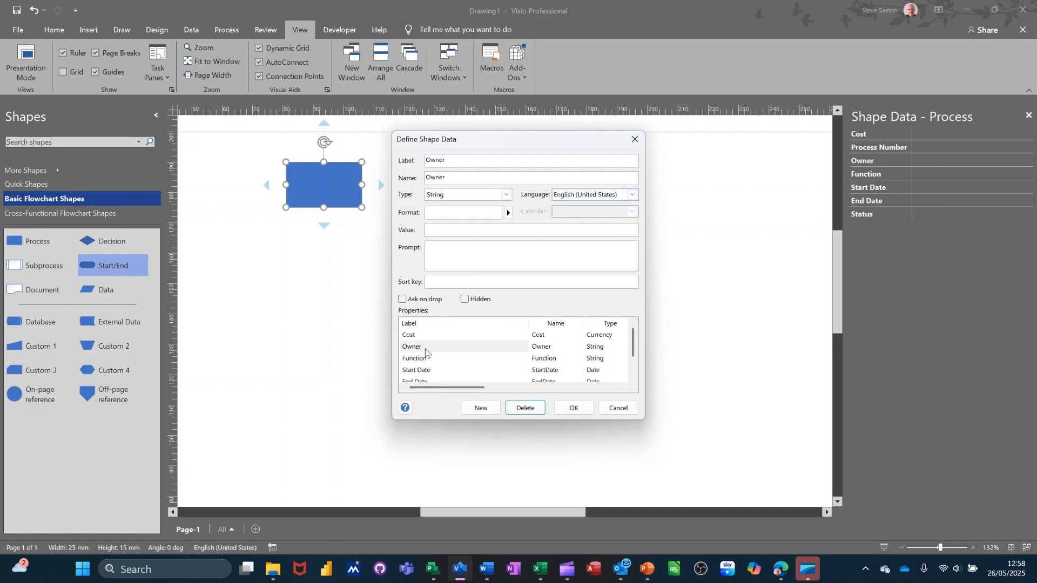
click(523, 409)
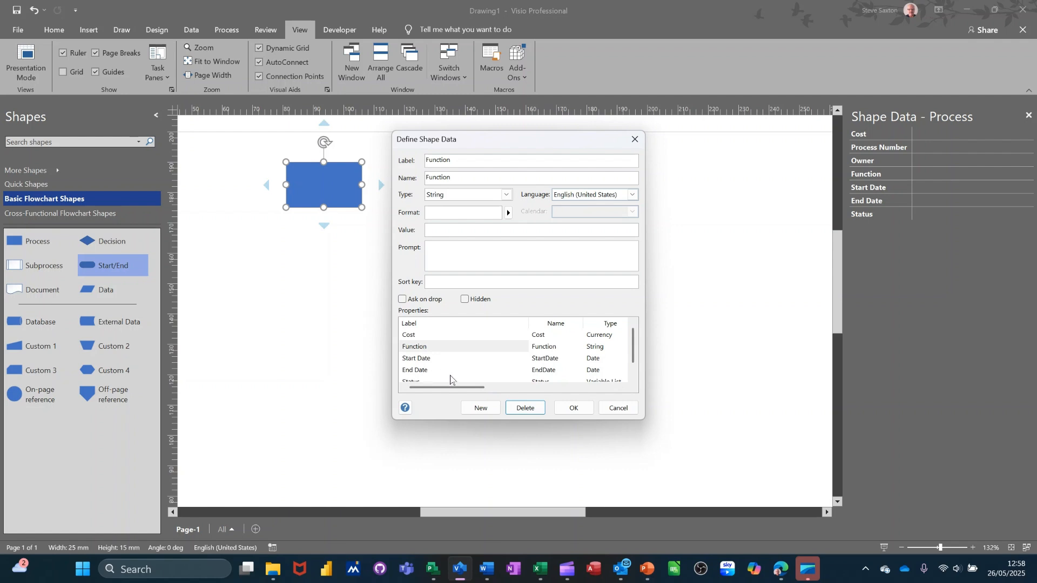
scroll(455, 372, down, 1)
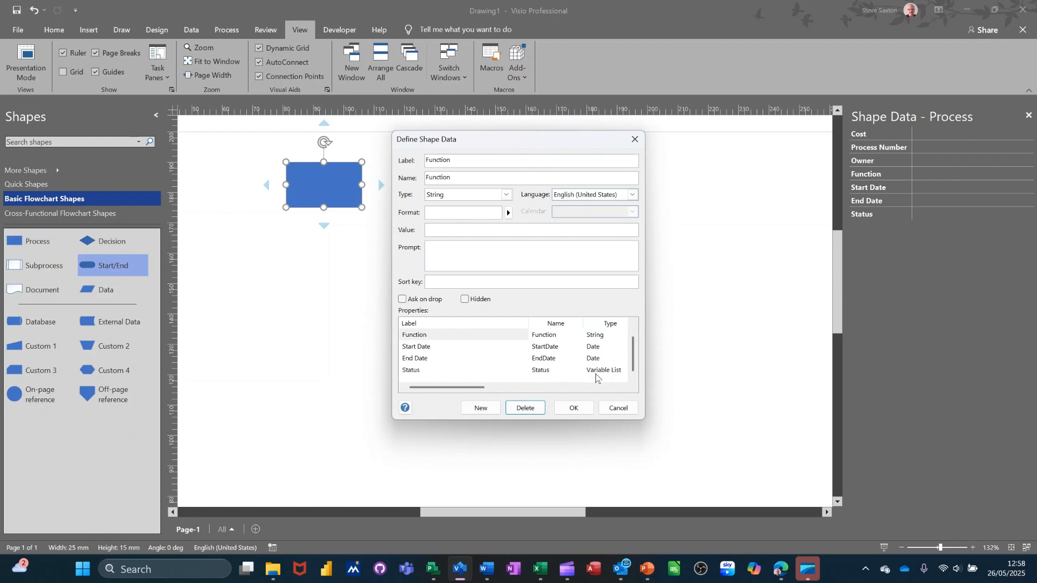
scroll(429, 362, up, 1)
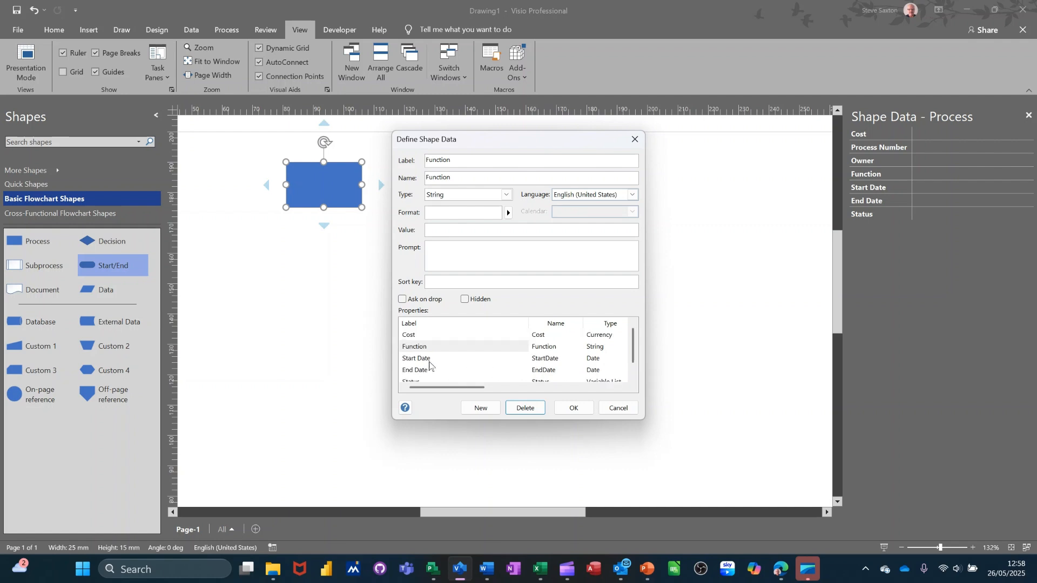
click(410, 335)
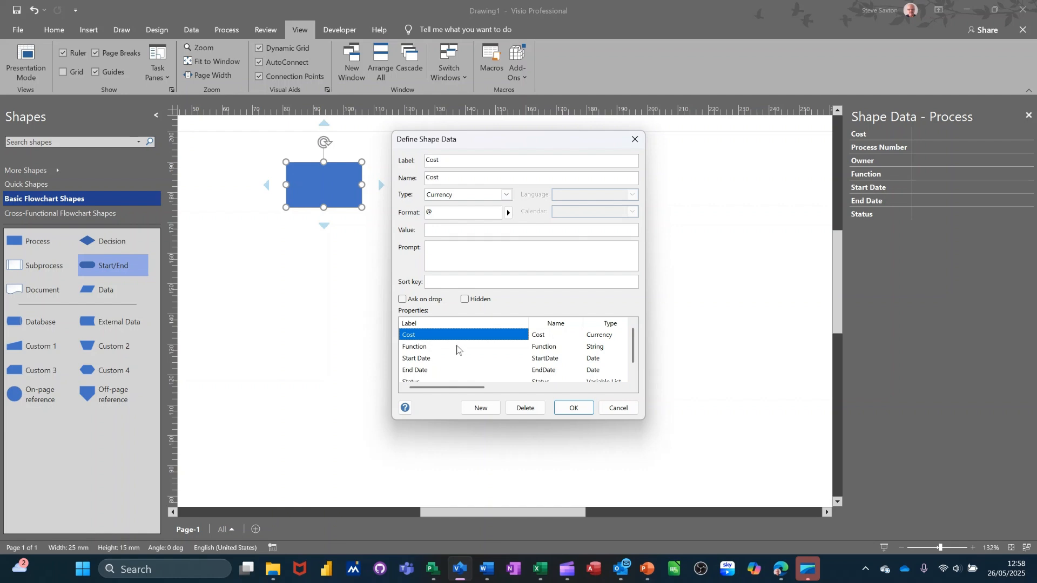
scroll(457, 348, down, 1)
scroll(458, 348, up, 1)
Add a new property labelled Name with type String and sort key 1
click(480, 408)
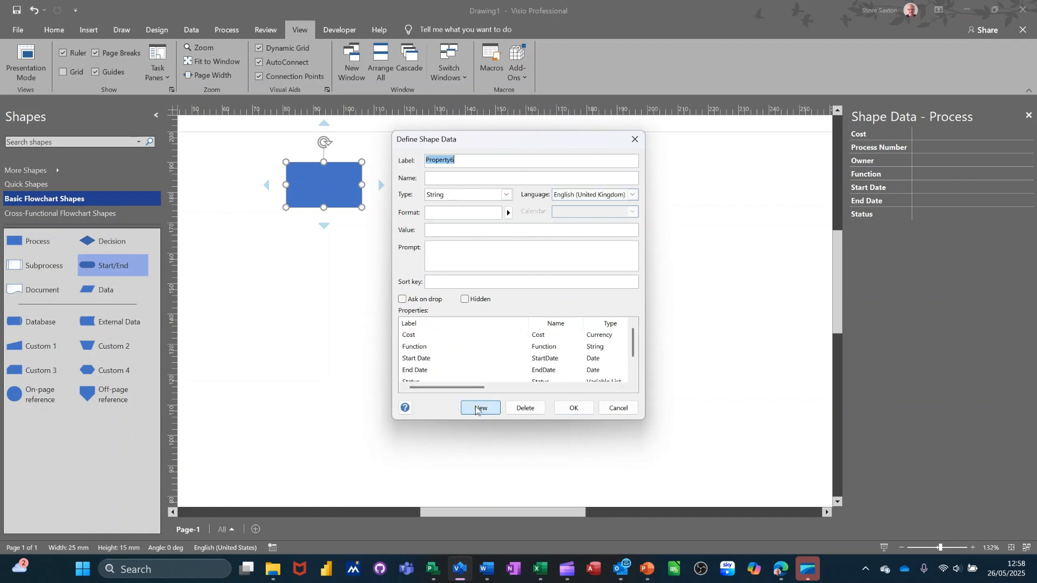
text(Name)
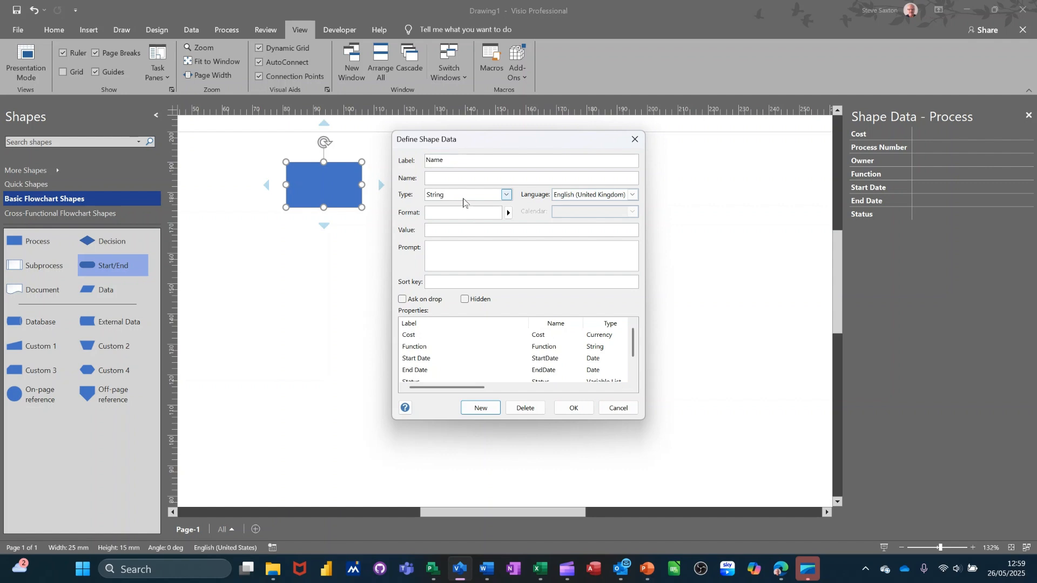
click(506, 196)
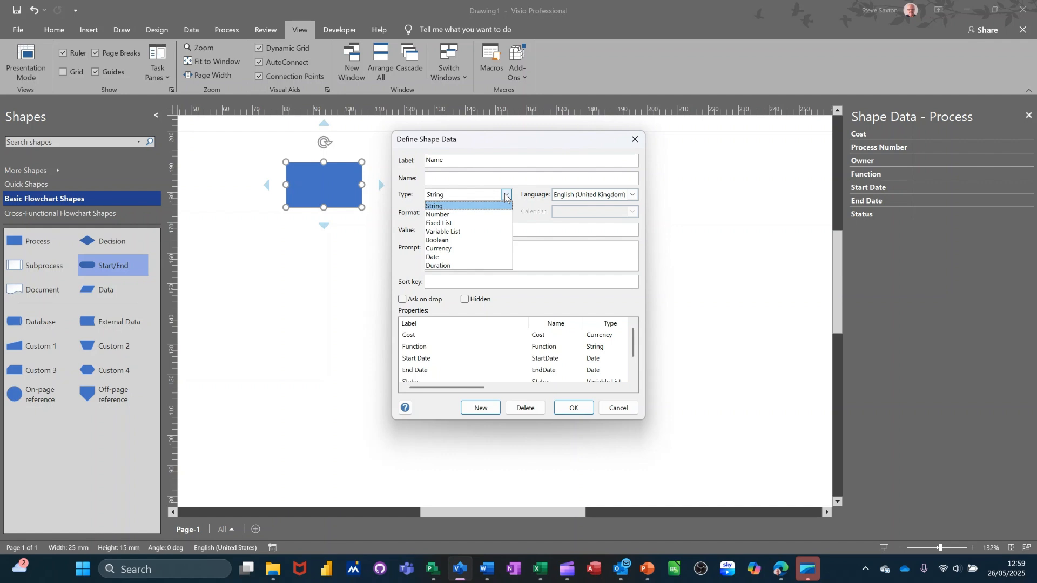
click(505, 196)
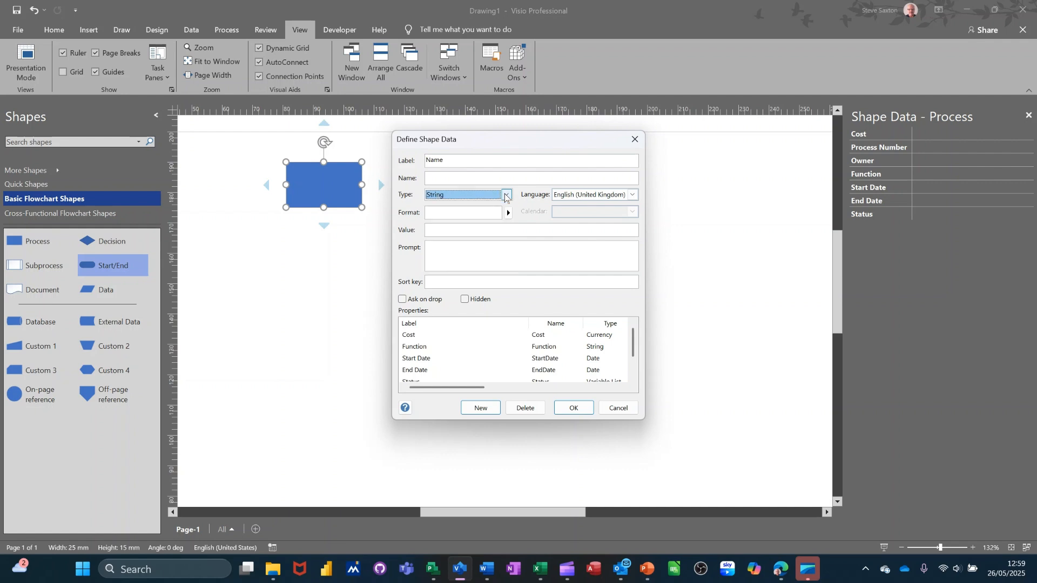
click(446, 246)
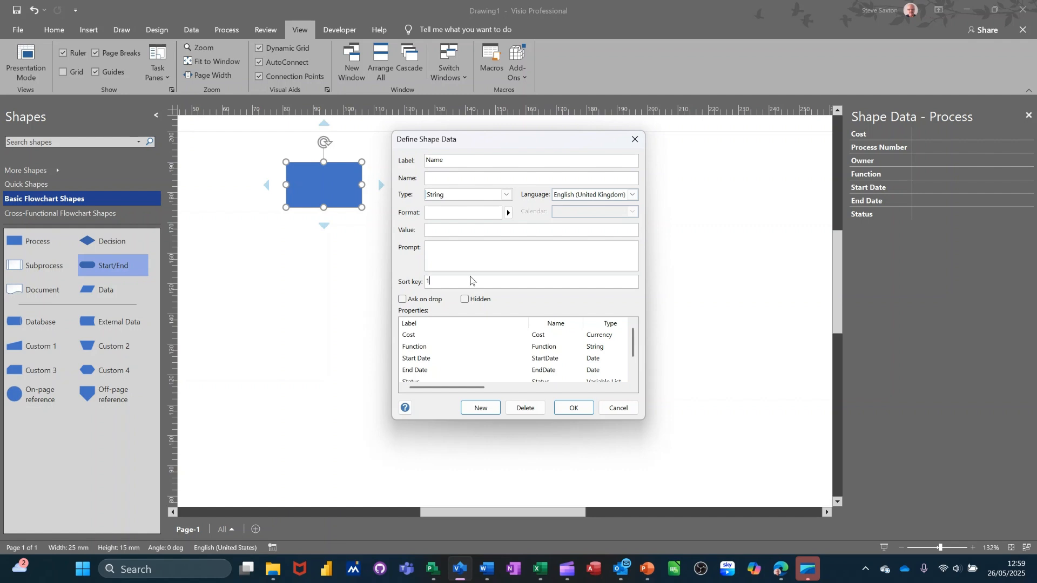
Give Cost sort key 2 and Function sort key 3, then apply with OK
click(411, 337)
click(438, 282)
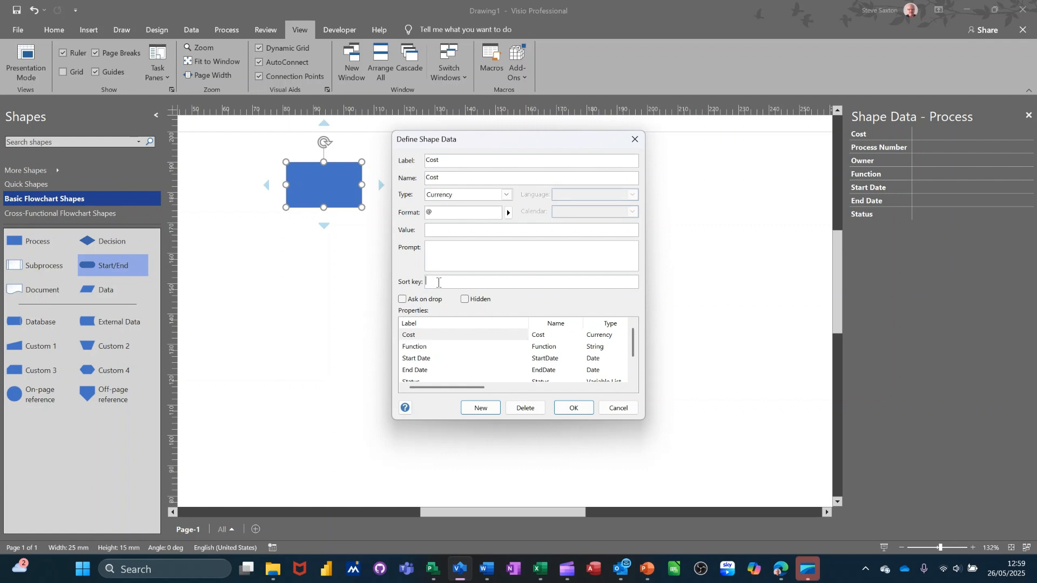
text(2)
click(430, 348)
click(437, 283)
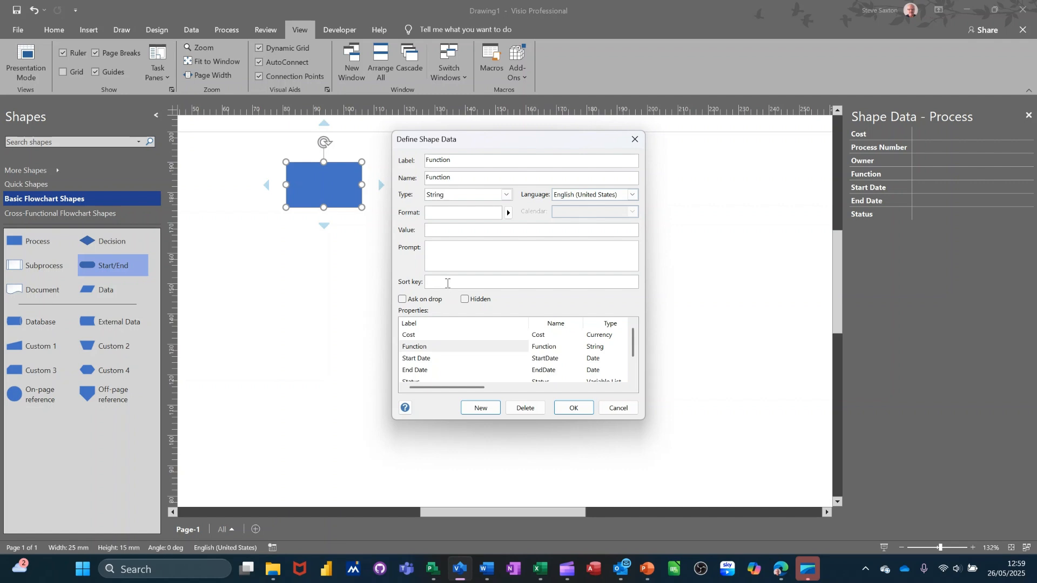
text(3)
scroll(444, 356, down, 1)
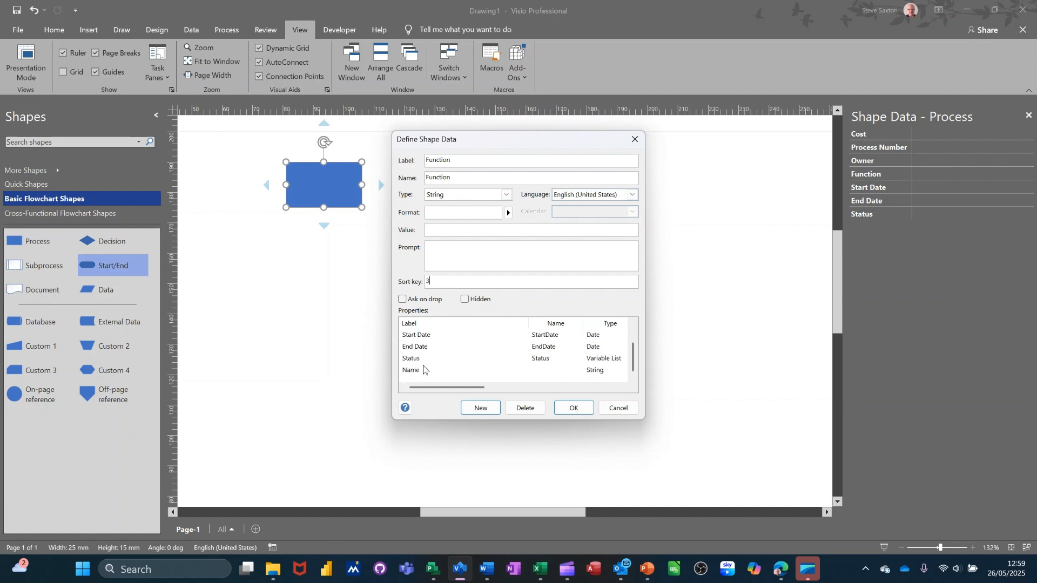
click(573, 407)
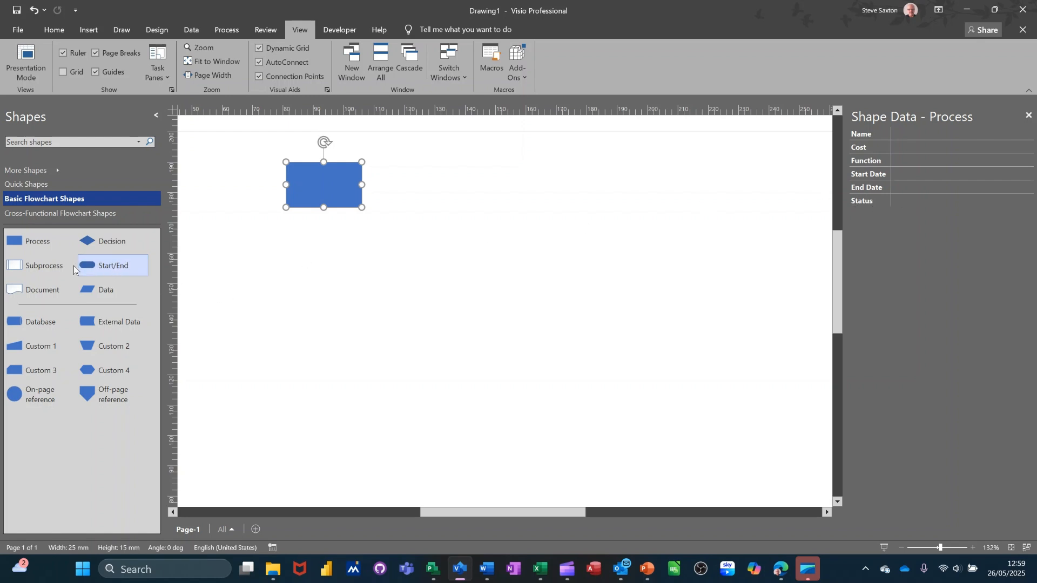
drag(24, 243, 452, 191)
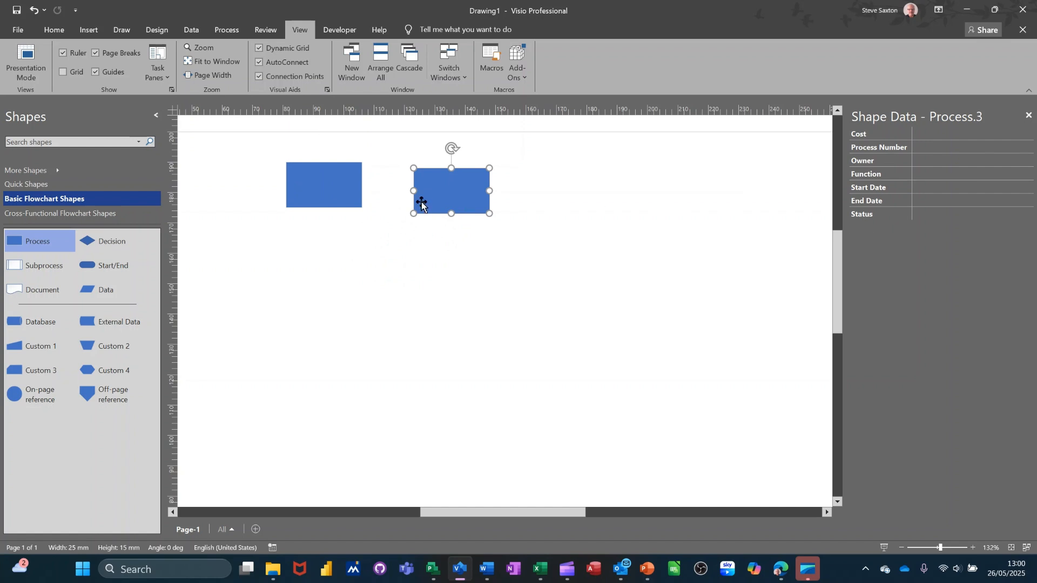
click(334, 193)
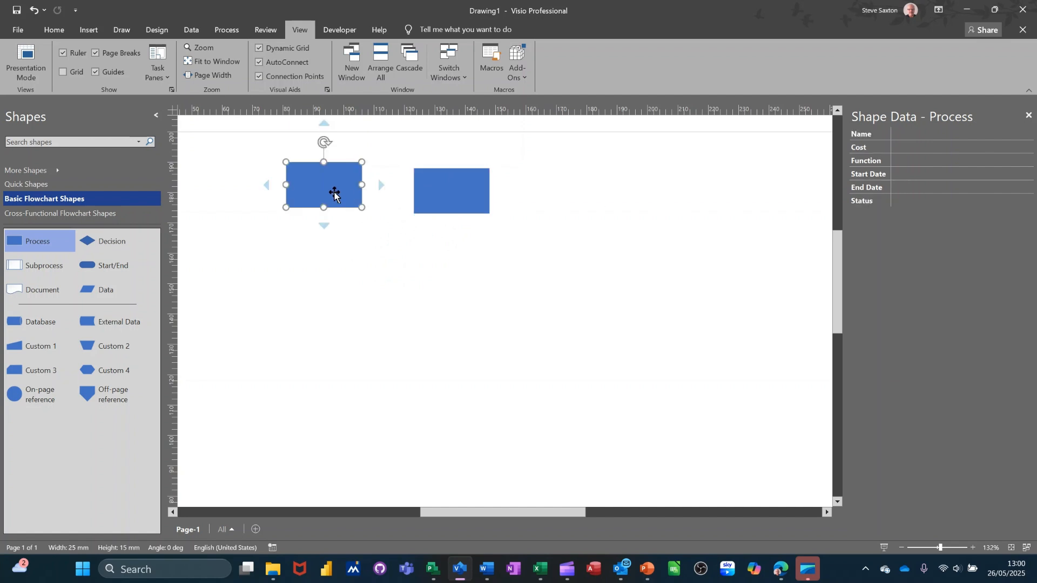
click(464, 201)
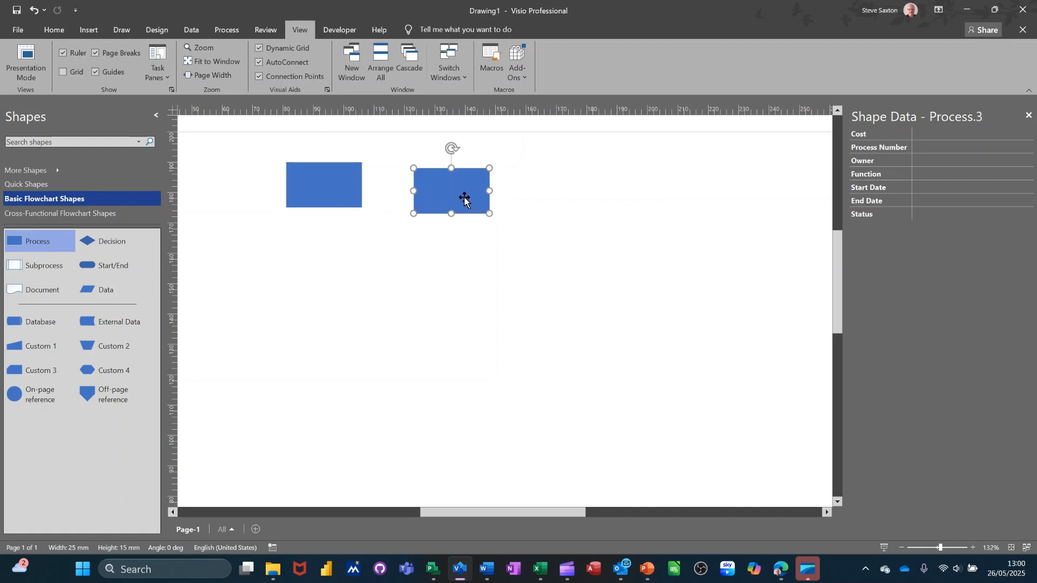
key(Delete)
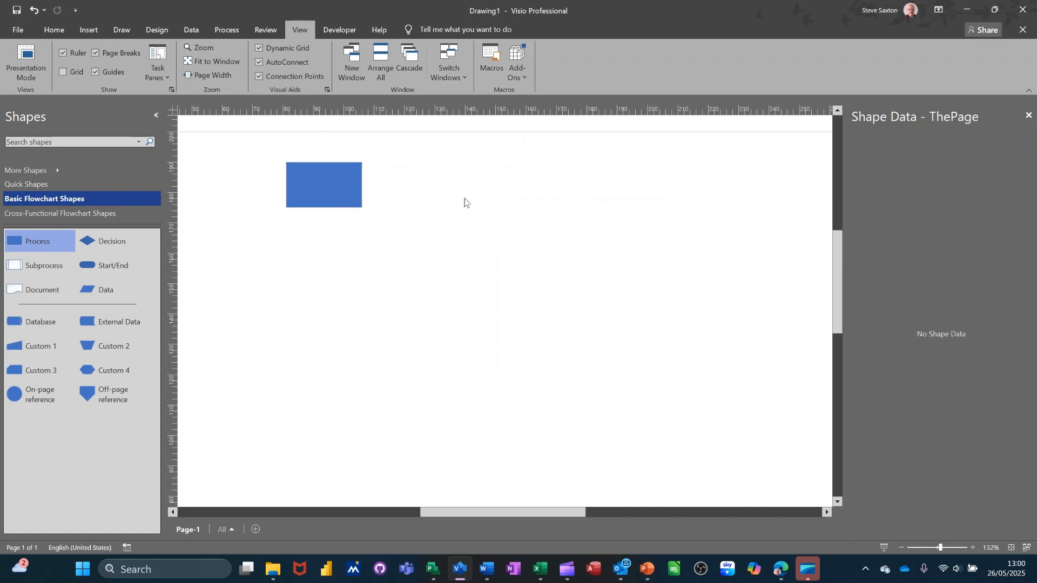
click(342, 185)
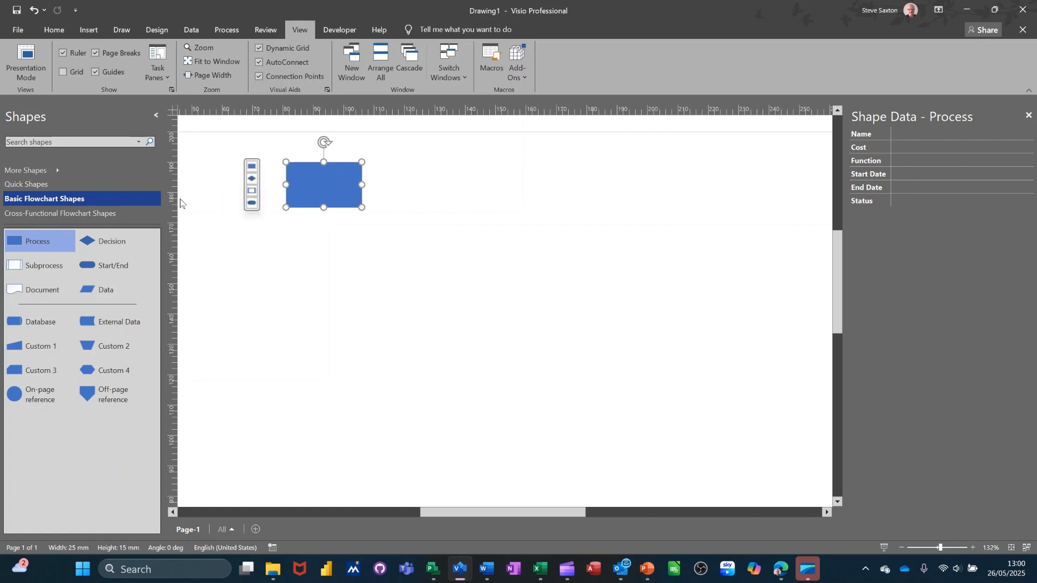
Create a new stencil, Stencil2, and add the customised shape to it as a master
click(56, 171)
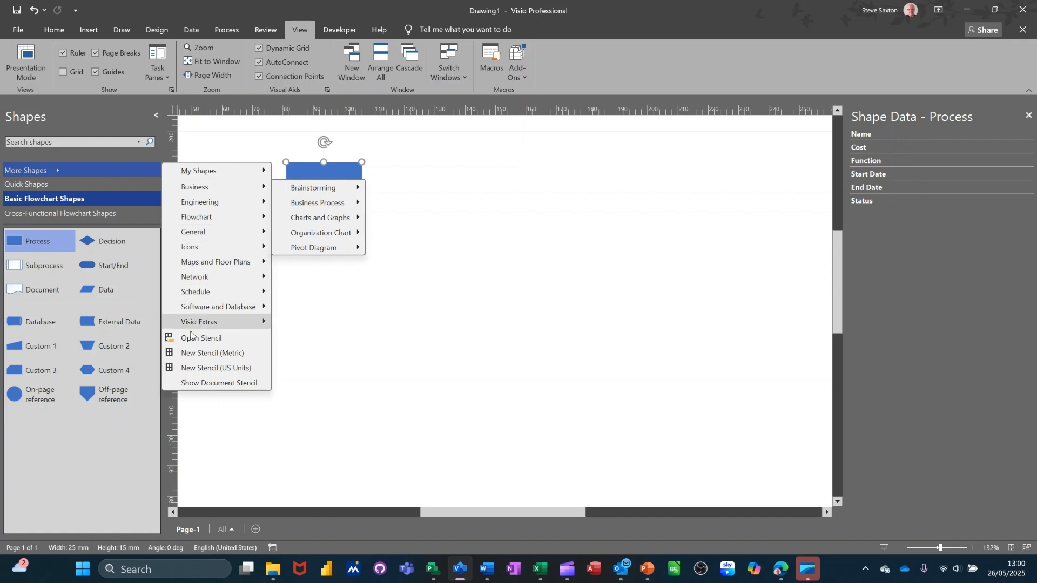
click(190, 369)
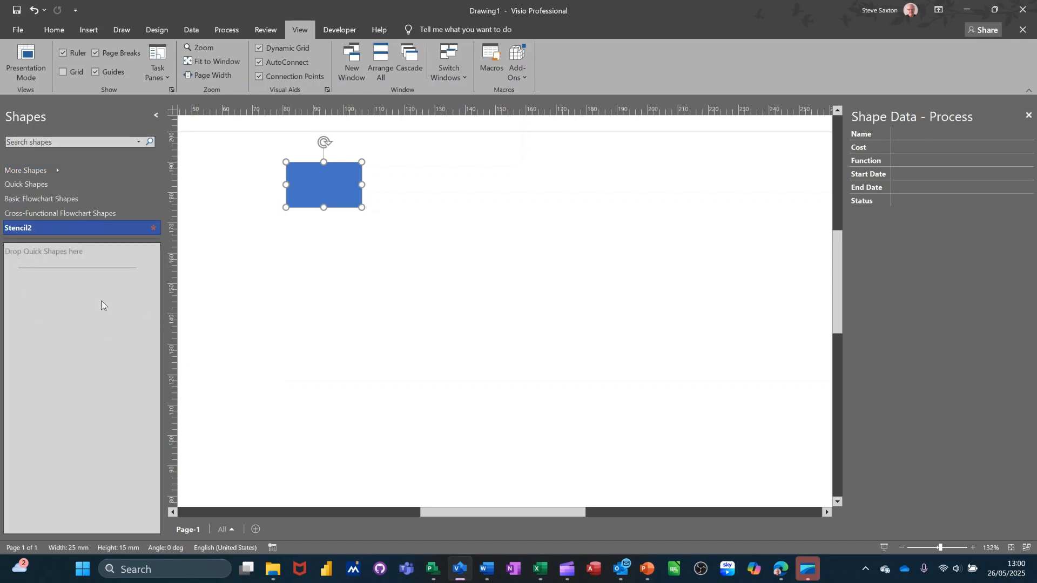
drag(312, 186, 59, 311)
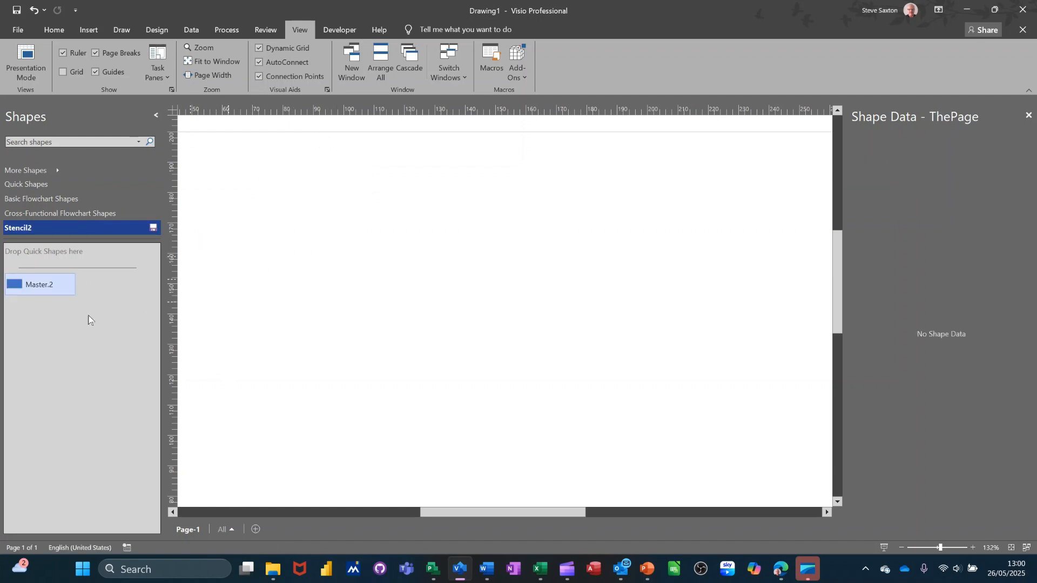
Rename the new master Master.2 to 'Process A'
click(41, 285)
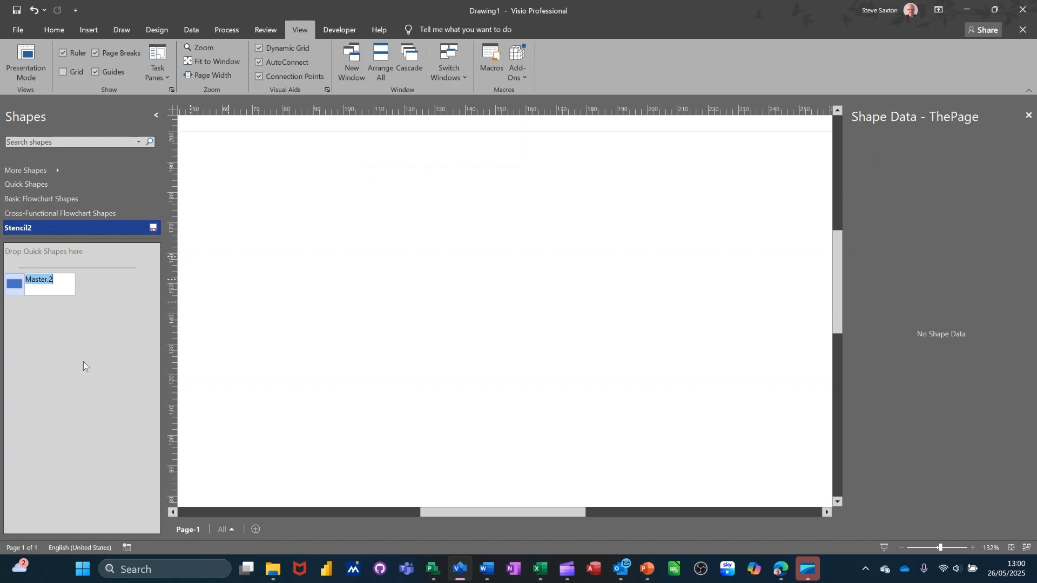
text(Process A)
key(Return)
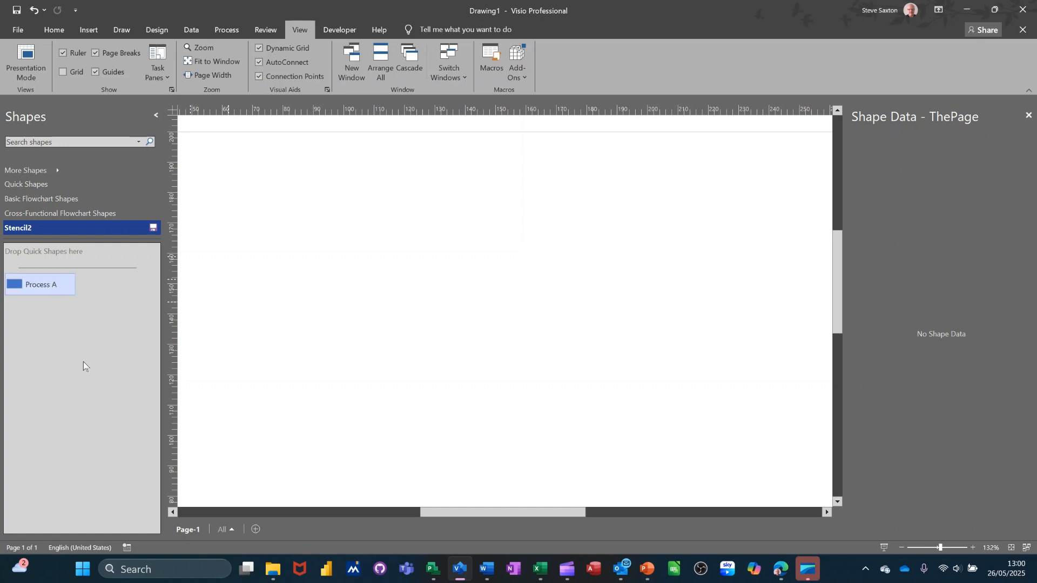
click(152, 228)
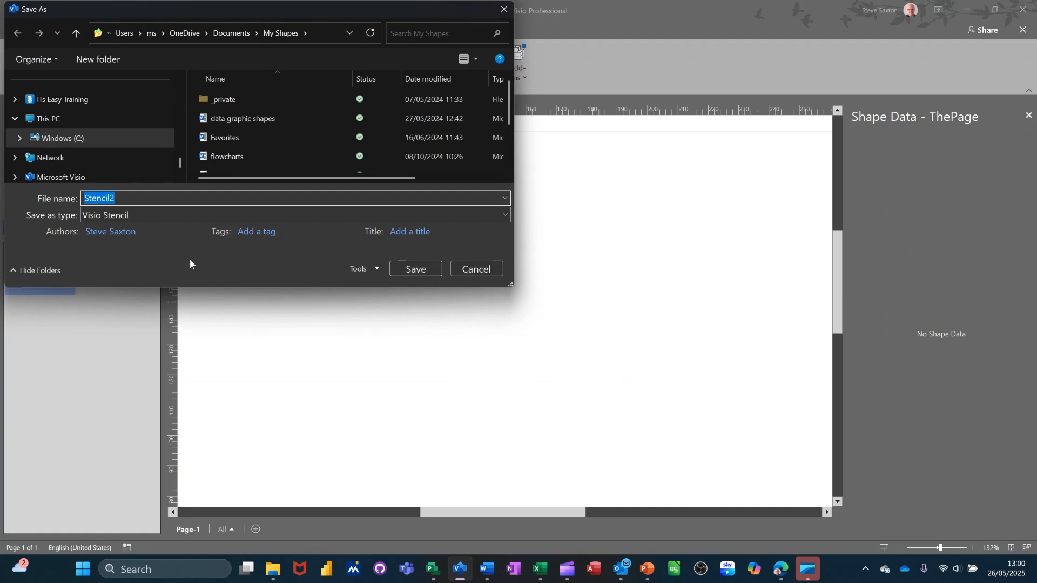
Save the stencil as 'Process Stencil' in My Shapes
text(Process Stencil)
click(404, 267)
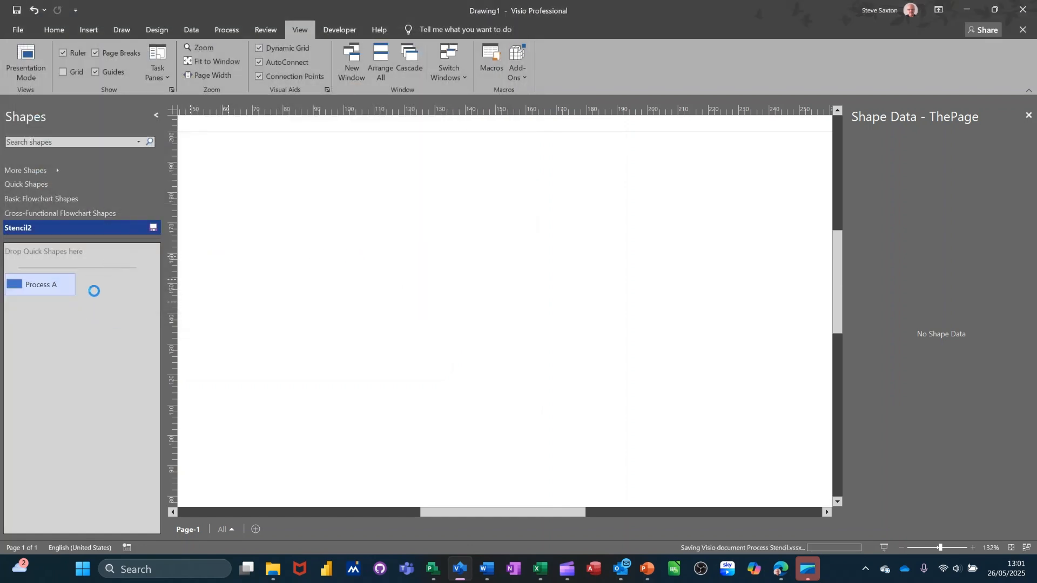
click(49, 199)
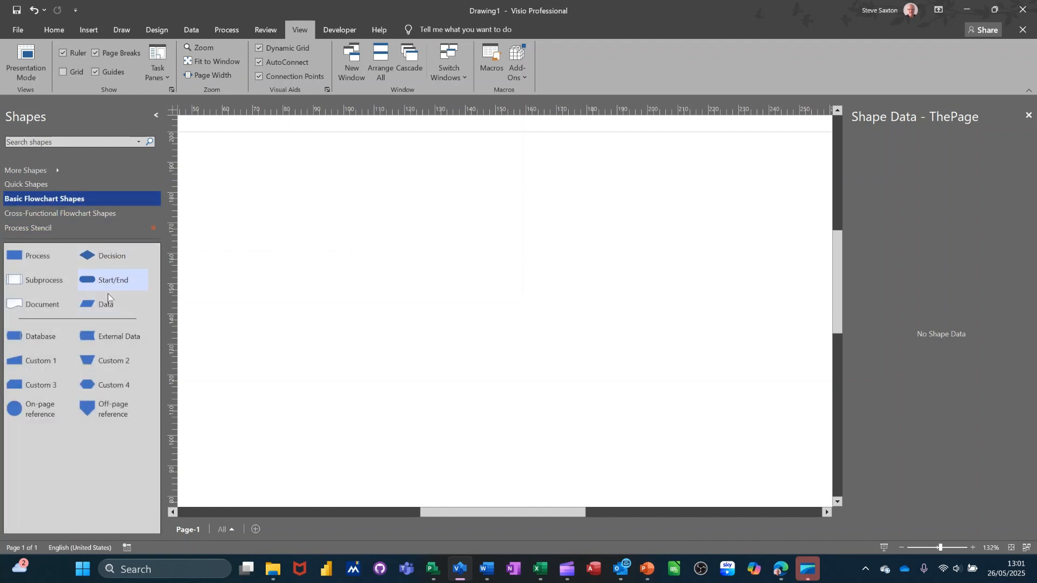
drag(100, 281, 278, 214)
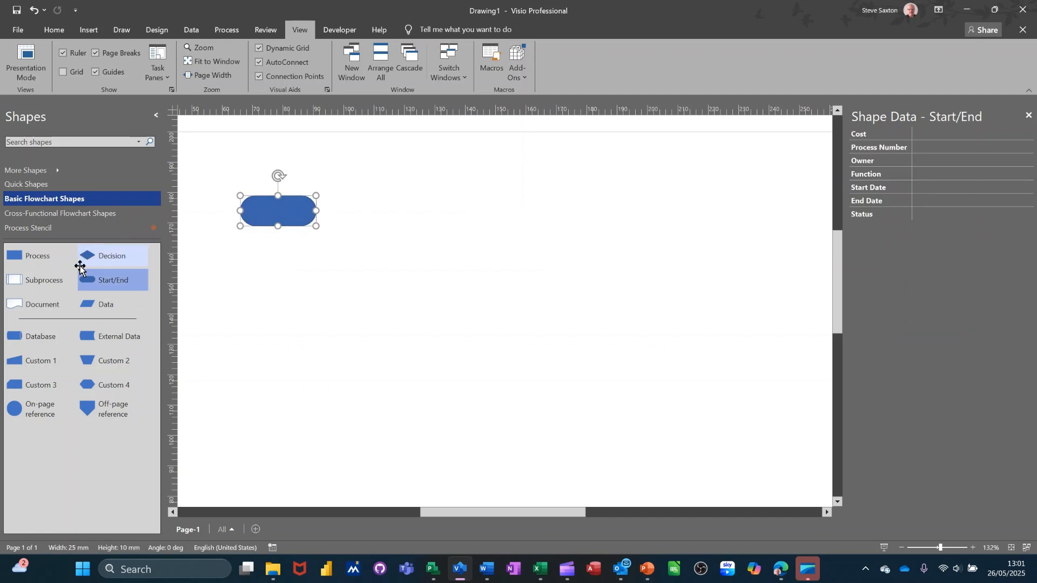
click(46, 230)
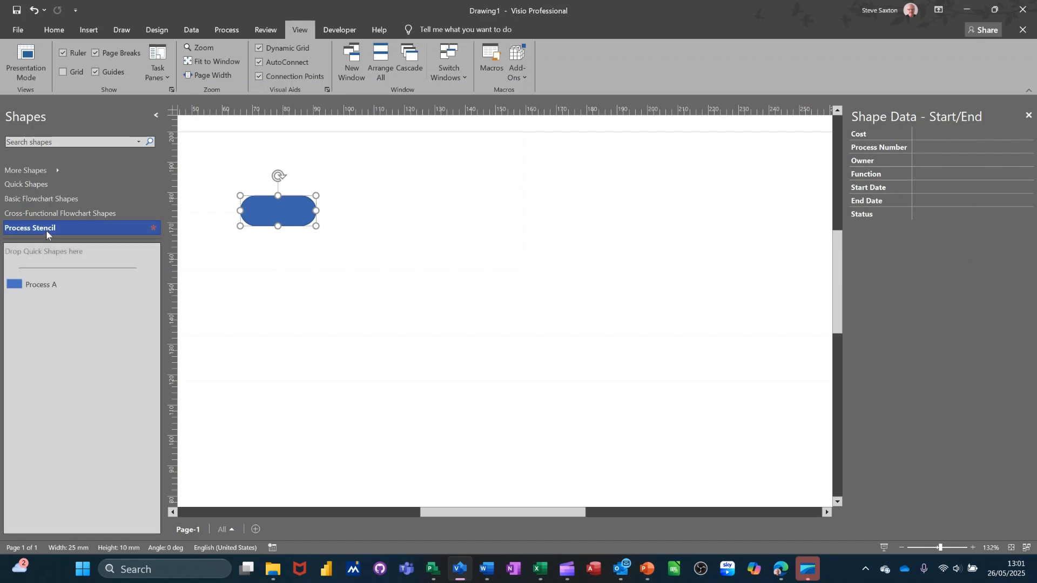
mouse_move(275, 215)
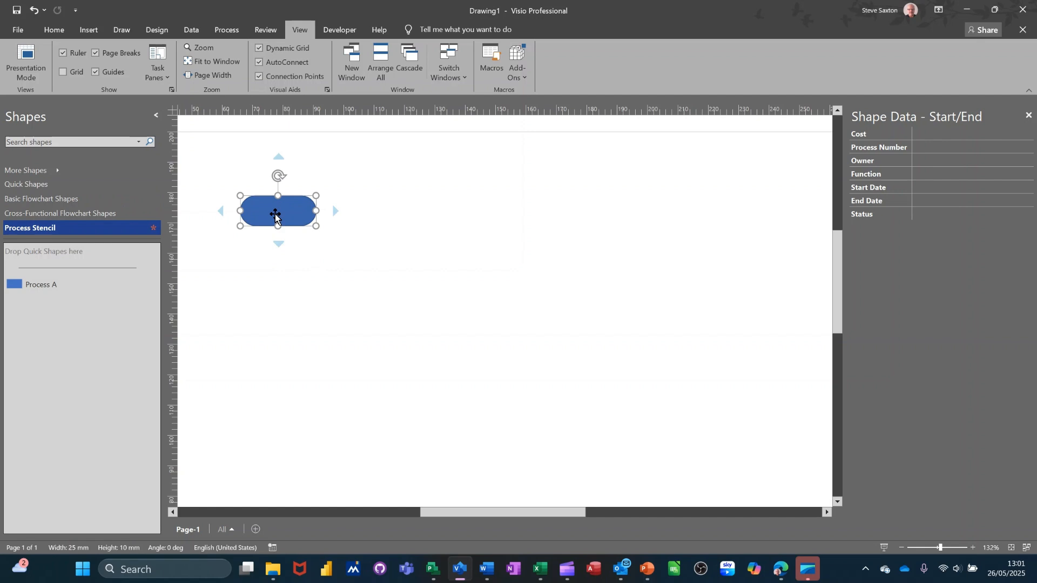
key(Delete)
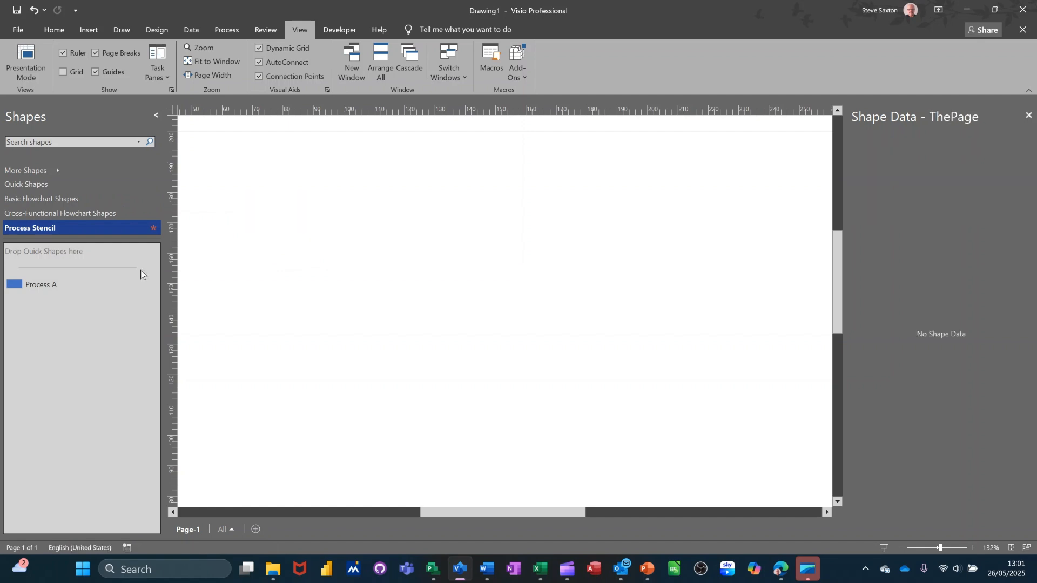
Place a Process A shape and enter a person's name, cost 100 and function HR
drag(38, 288, 374, 187)
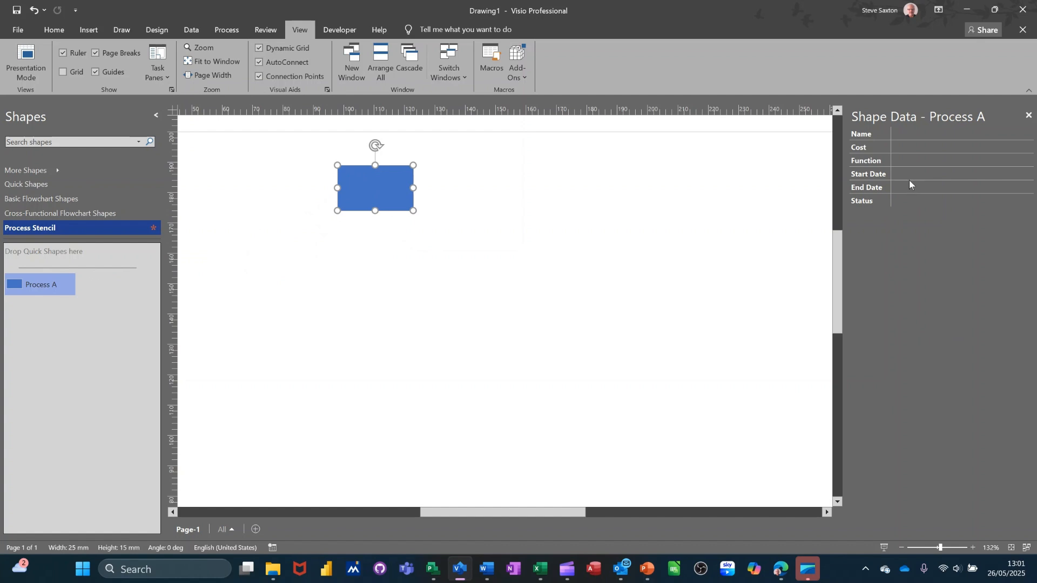
click(909, 137)
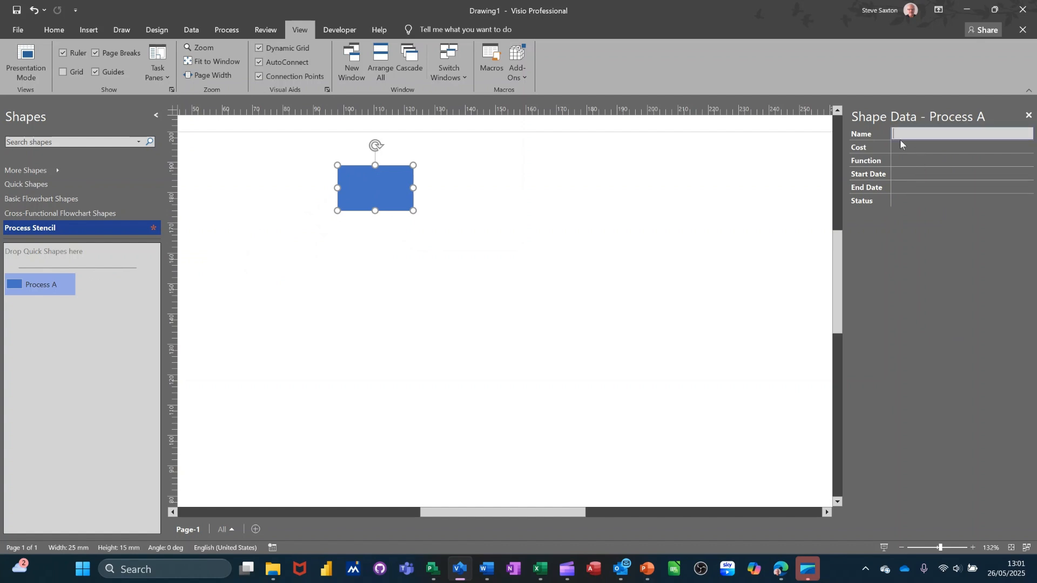
click(905, 150)
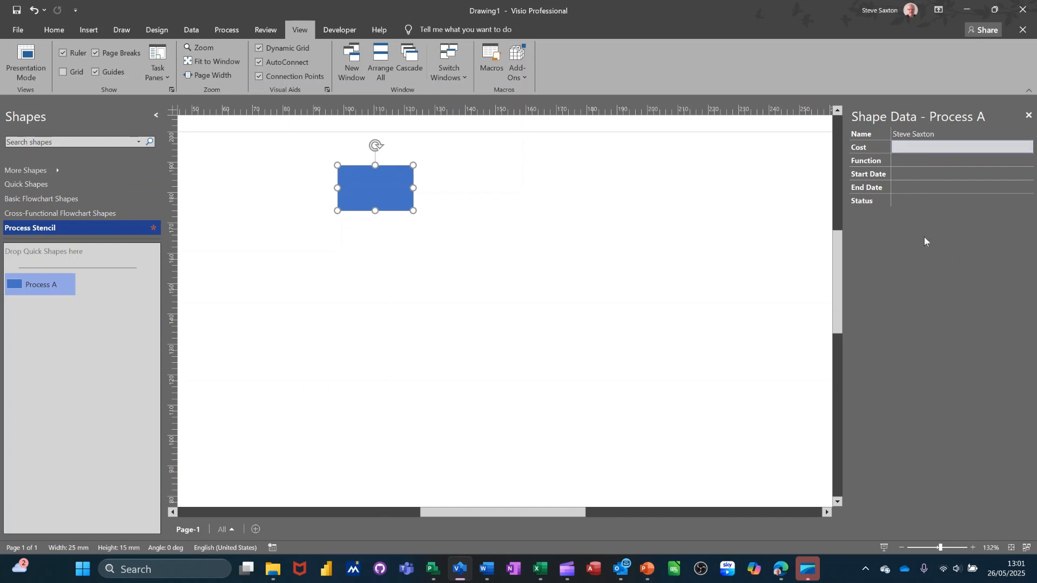
text(100)
key(Return)
text(HR)
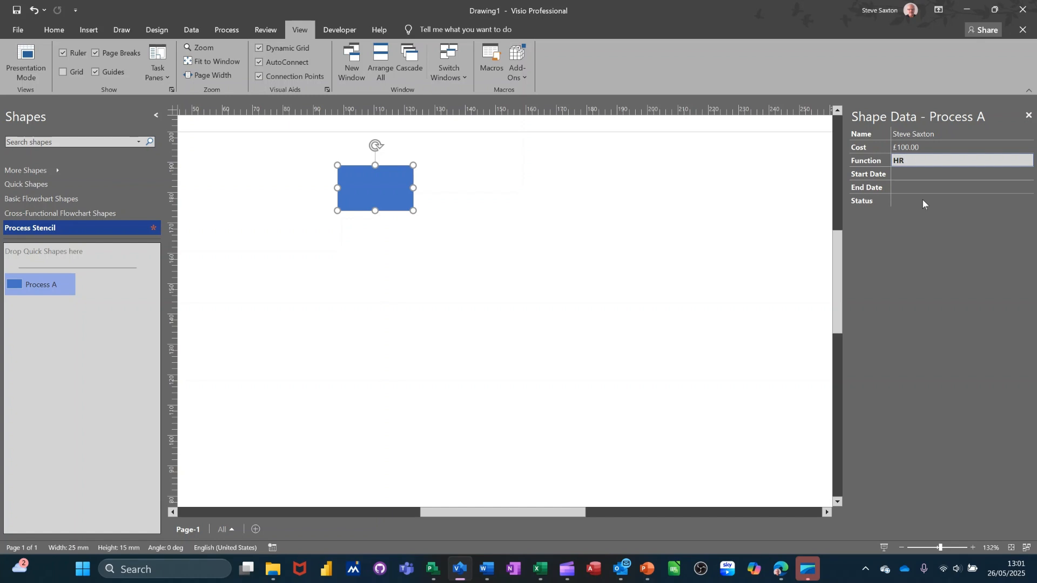
Set Start Date and End Date to 26 May 2025 and Status to Not Started
click(928, 176)
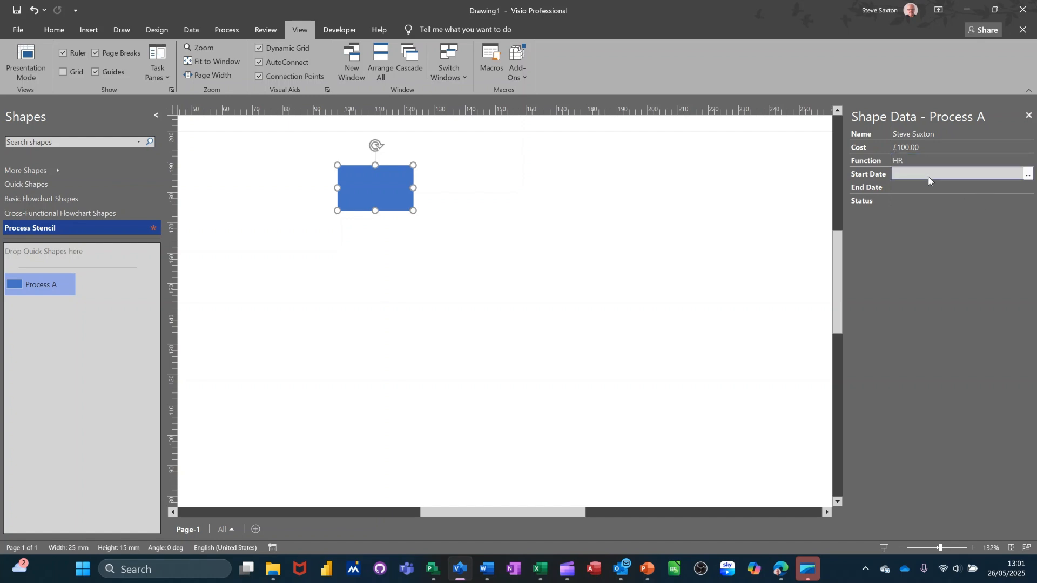
click(1026, 178)
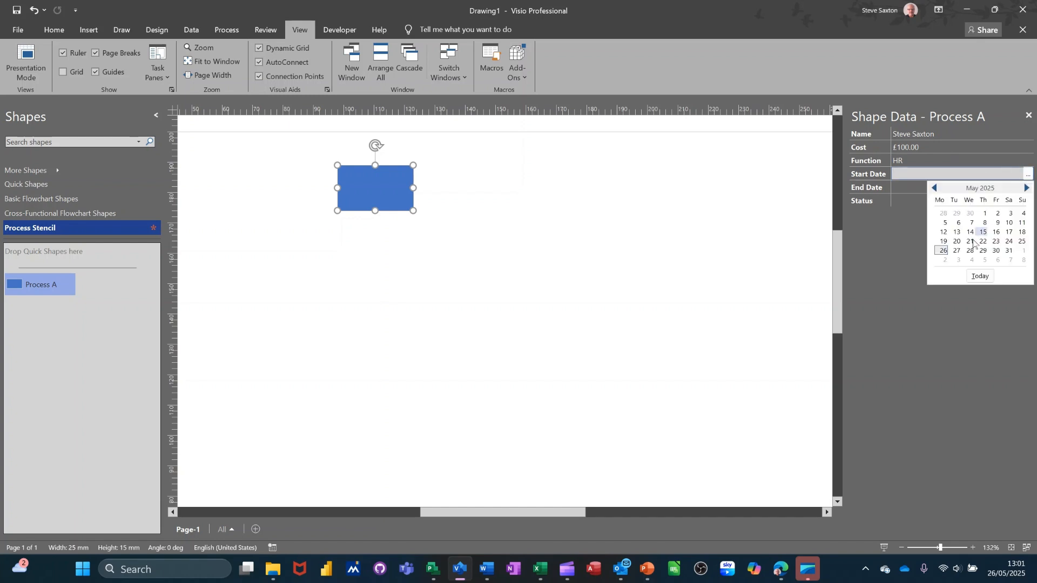
click(942, 250)
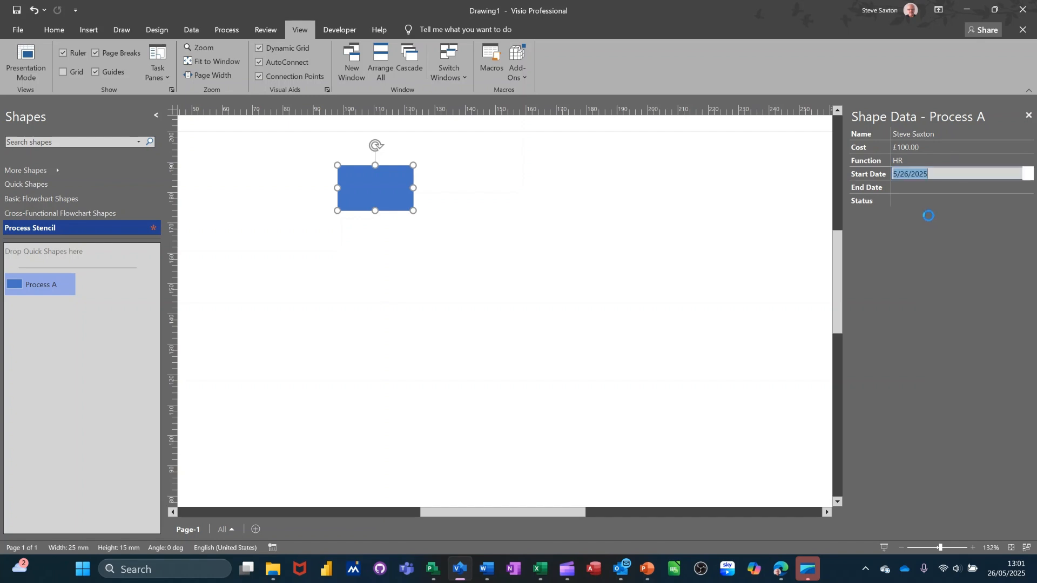
click(908, 188)
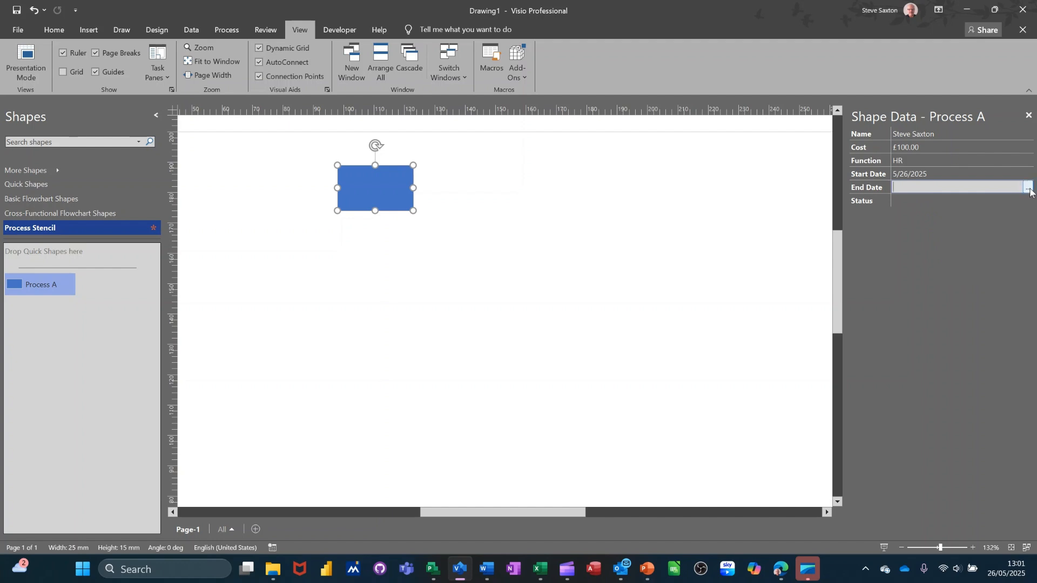
click(1027, 187)
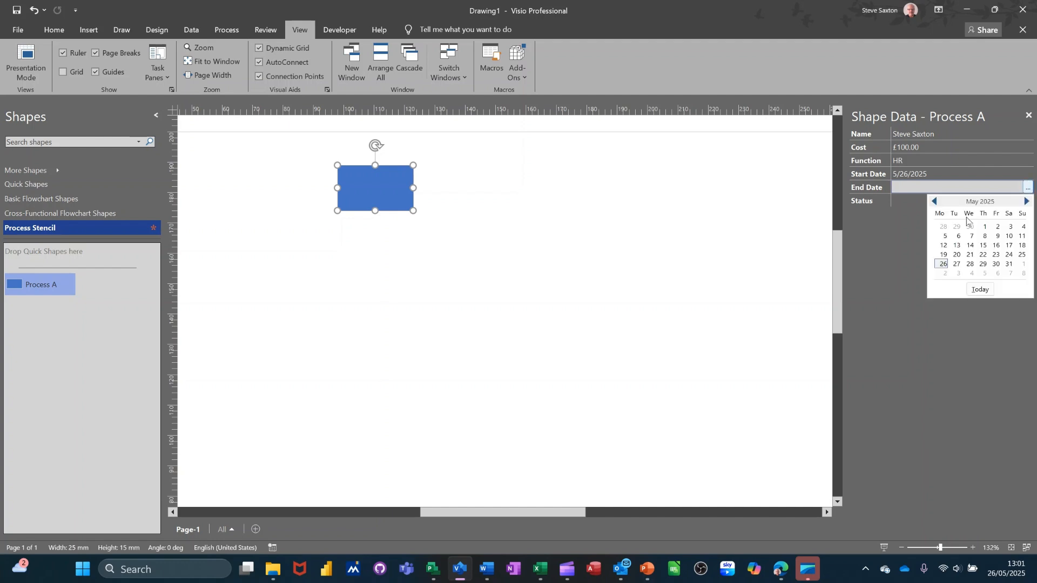
click(943, 264)
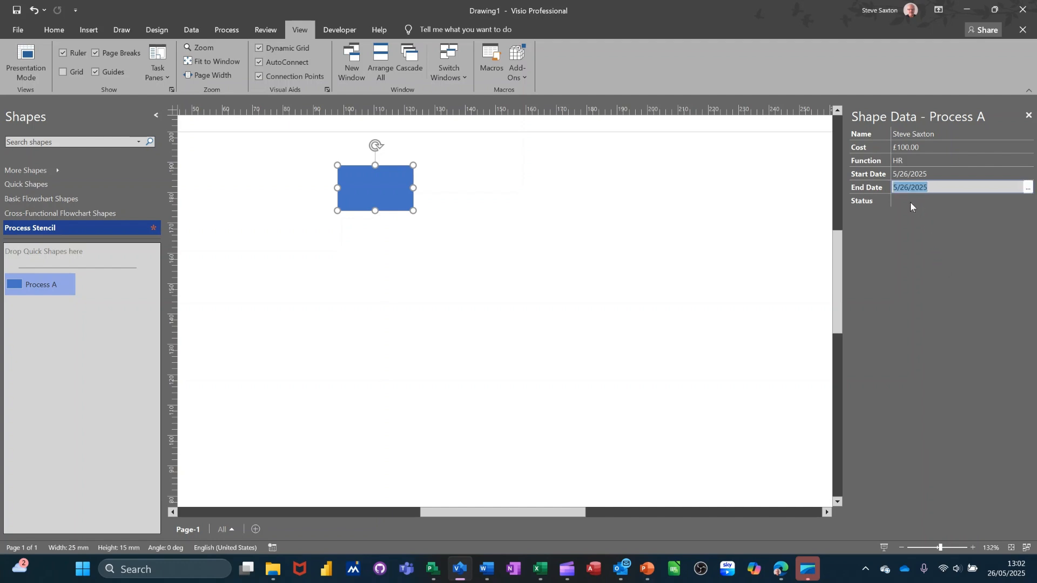
click(909, 202)
click(1027, 201)
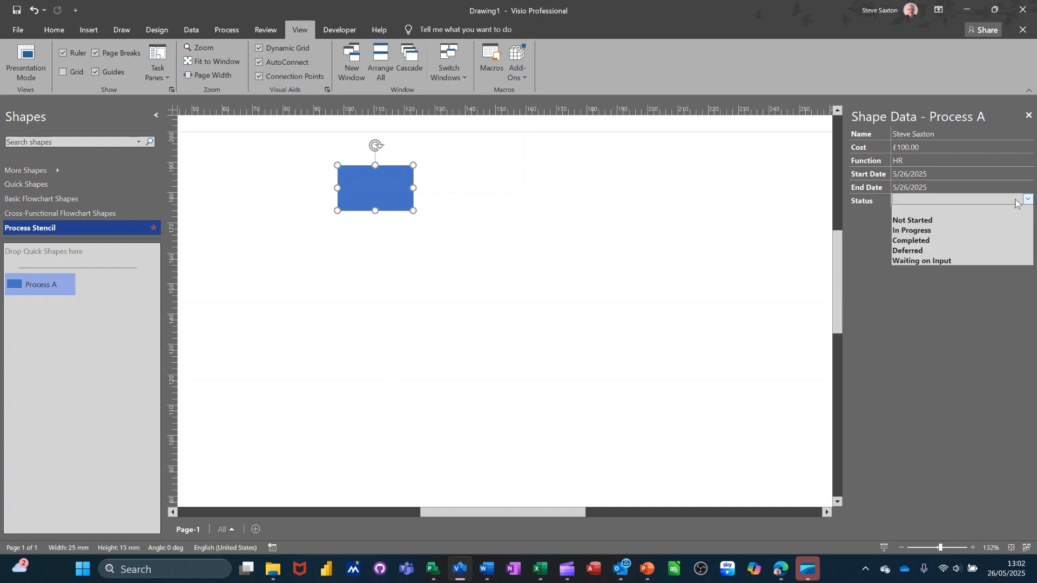
click(959, 221)
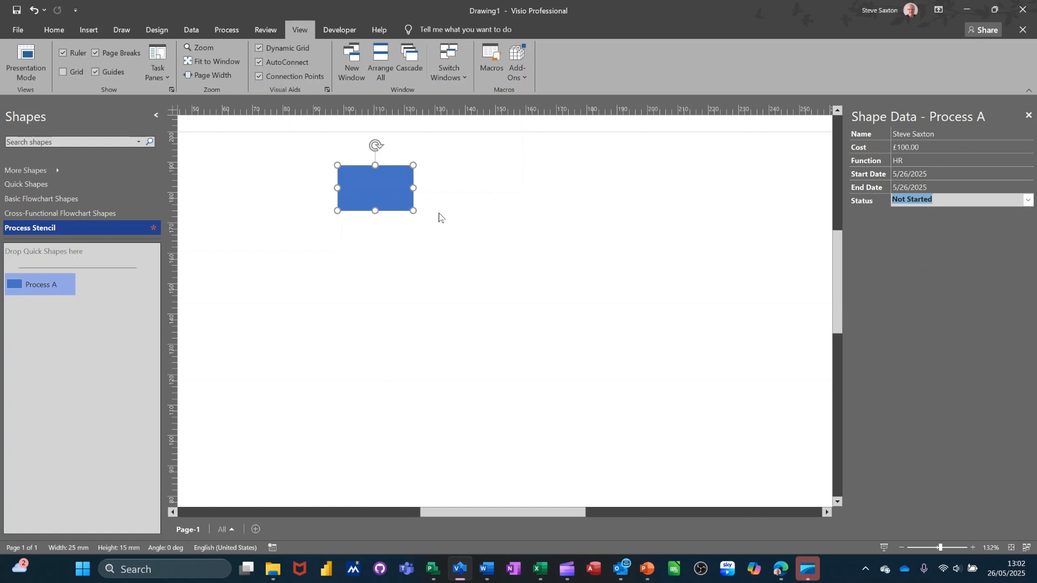
Add a second Process A shape below the first and join them with a connector arrow
drag(22, 284, 370, 276)
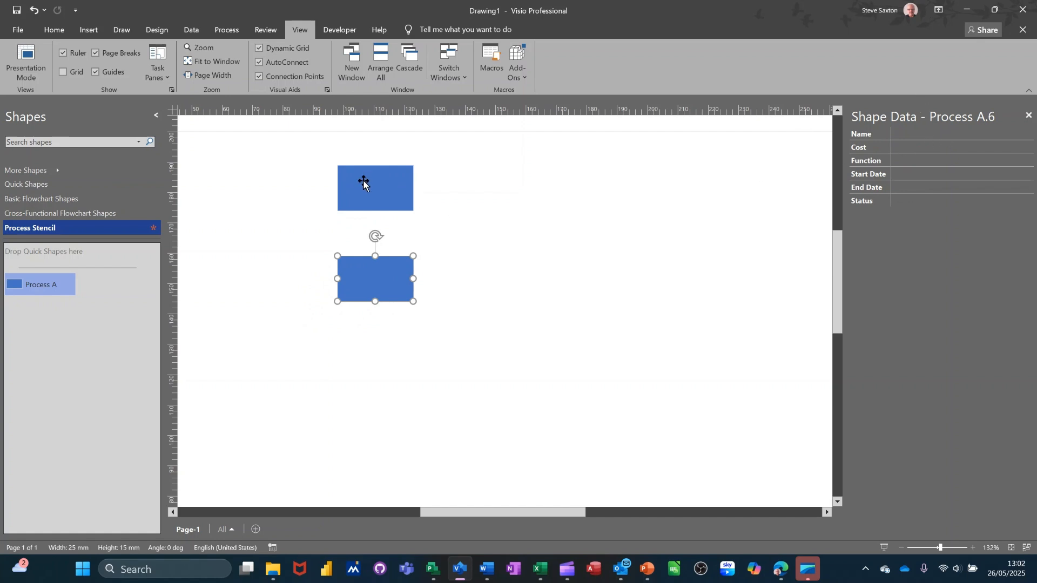
click(365, 199)
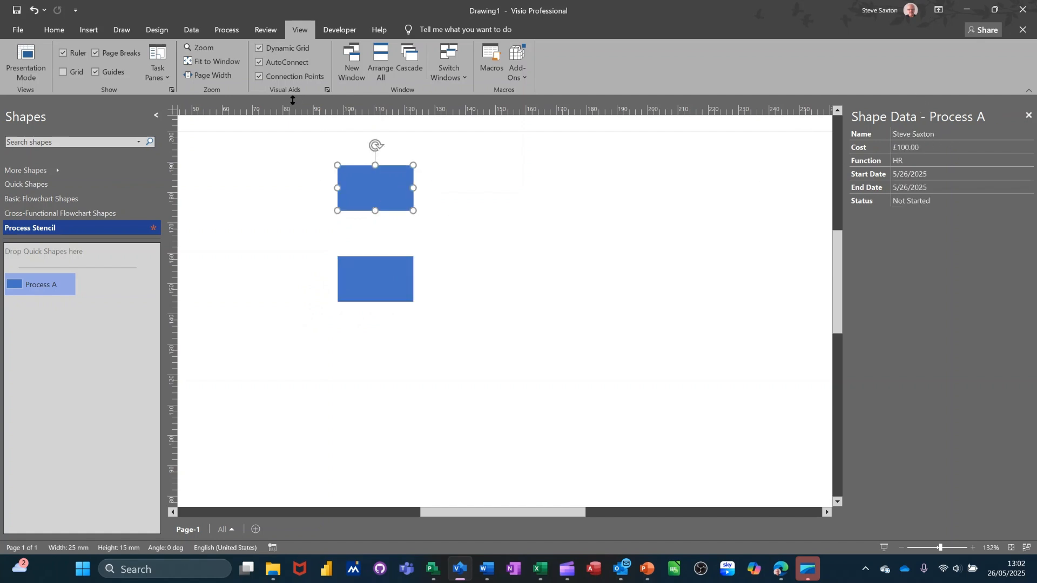
click(57, 32)
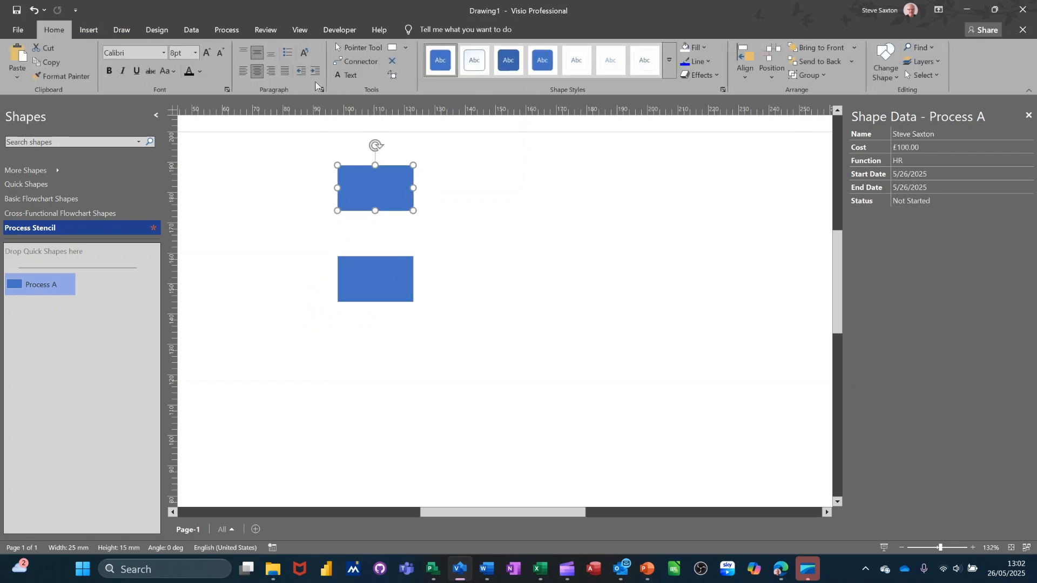
click(342, 59)
drag(375, 211, 376, 265)
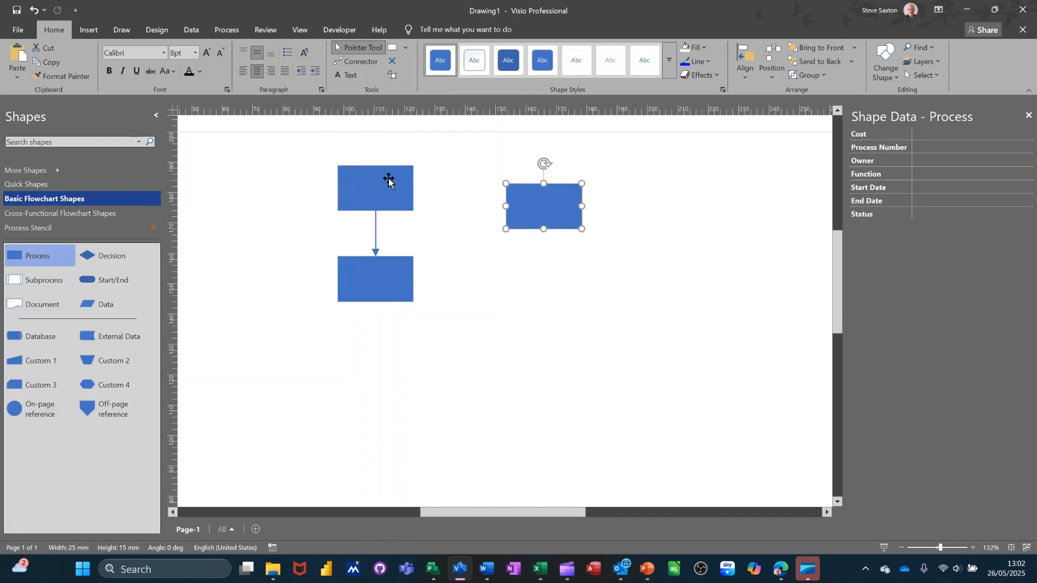
click(371, 197)
Delete the stray plain rectangle on the right of the page
mouse_move(433, 188)
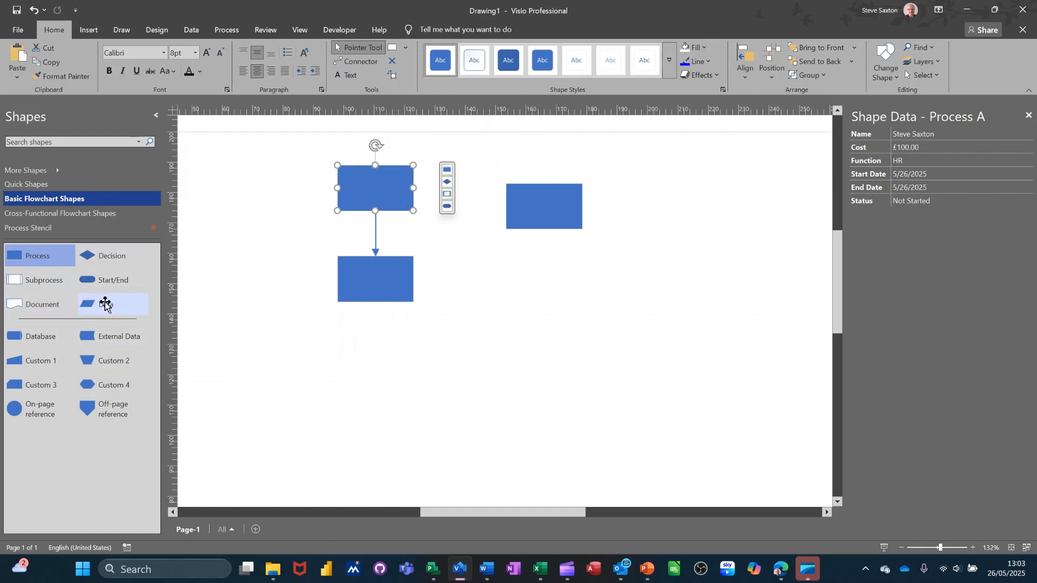
click(461, 264)
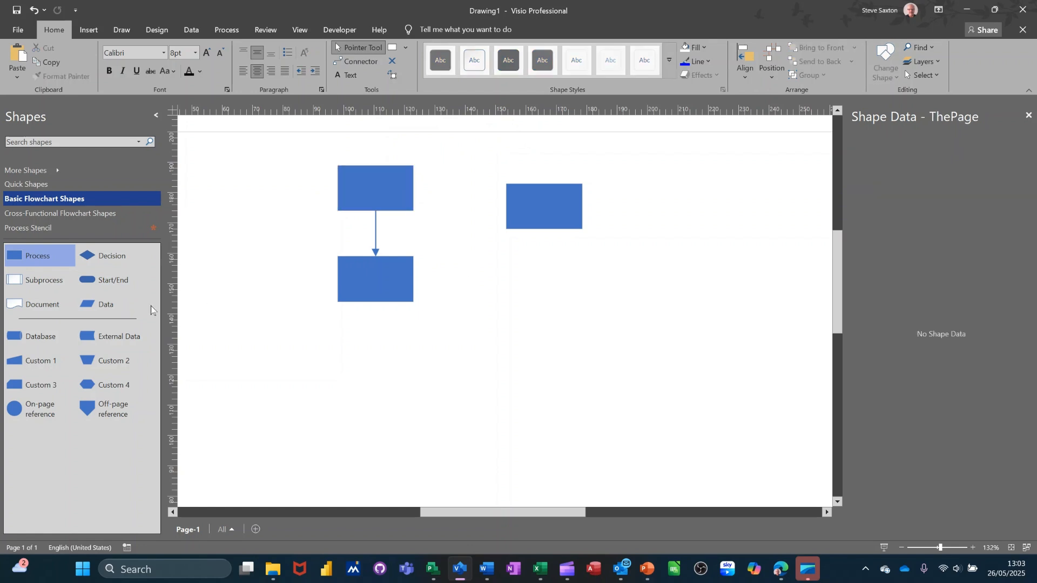
click(49, 231)
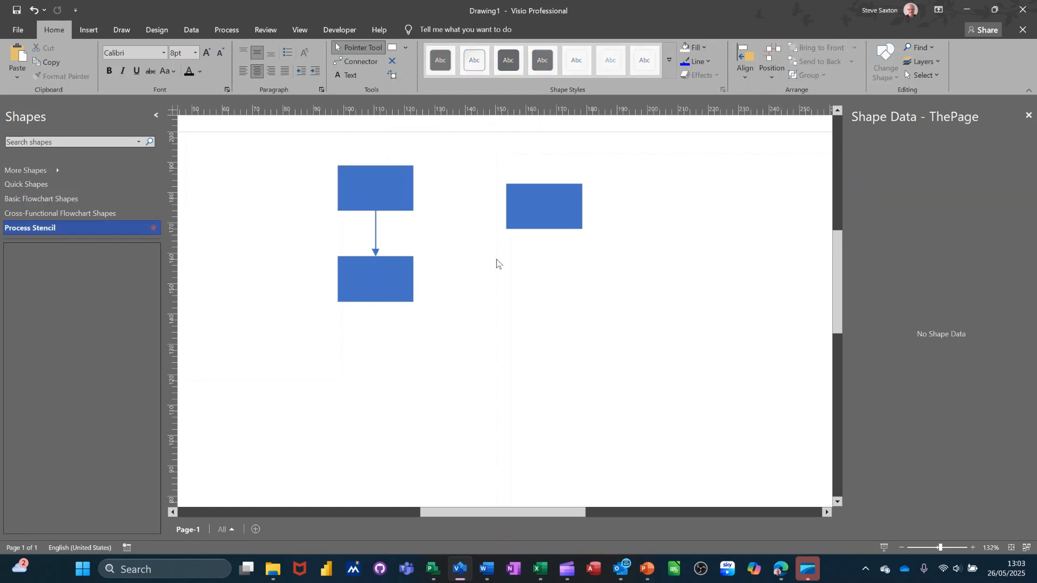
click(542, 215)
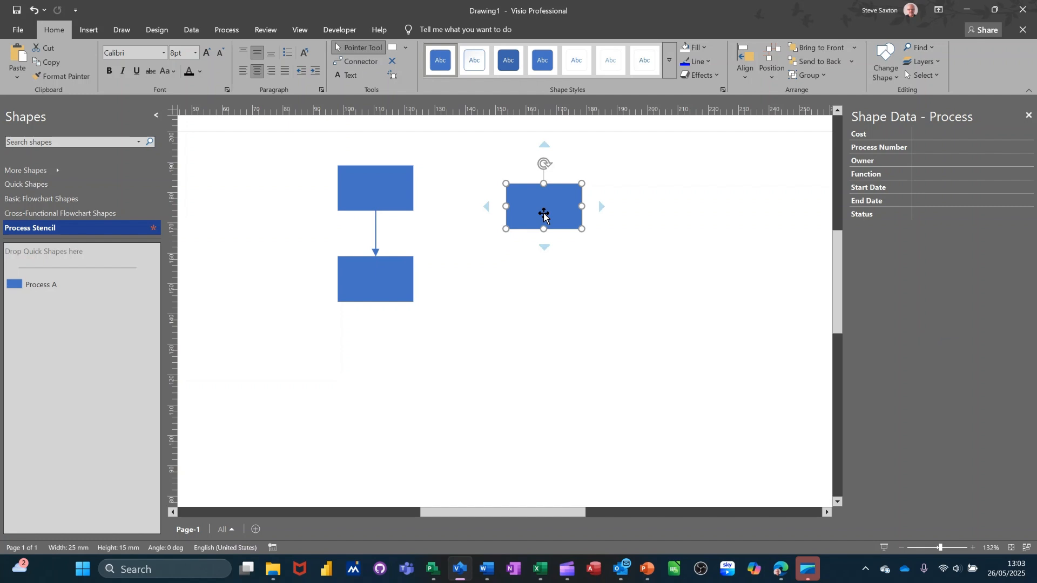
key(Delete)
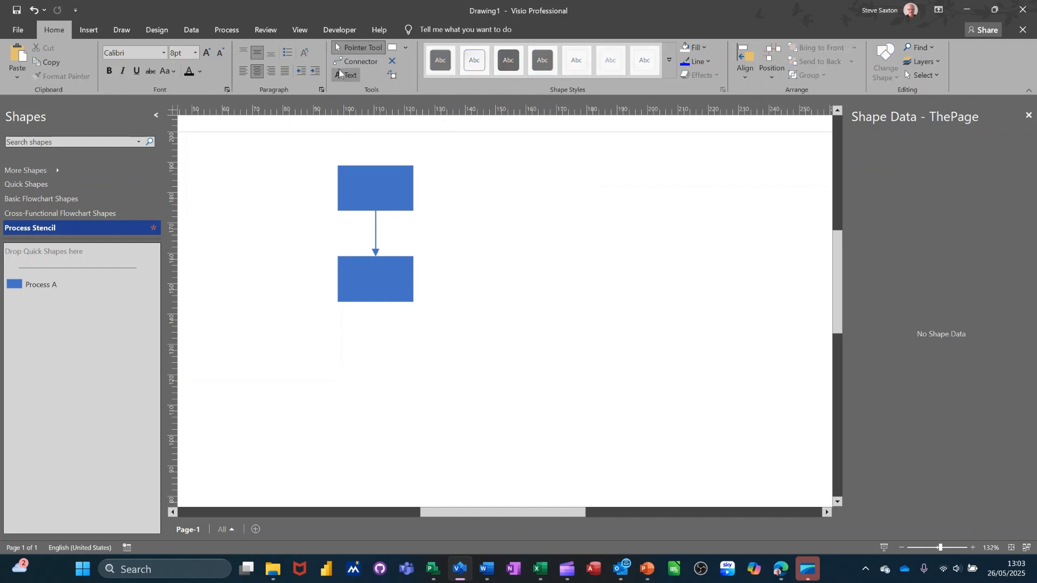
Select the upper Process A shape with the Review ribbon showing
click(186, 30)
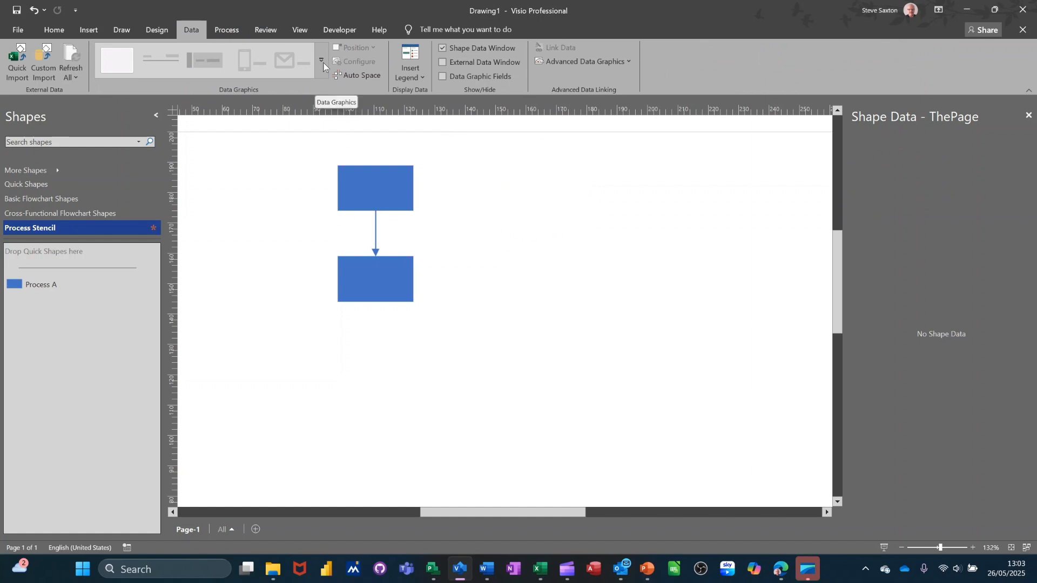
scroll(326, 61, up, 1)
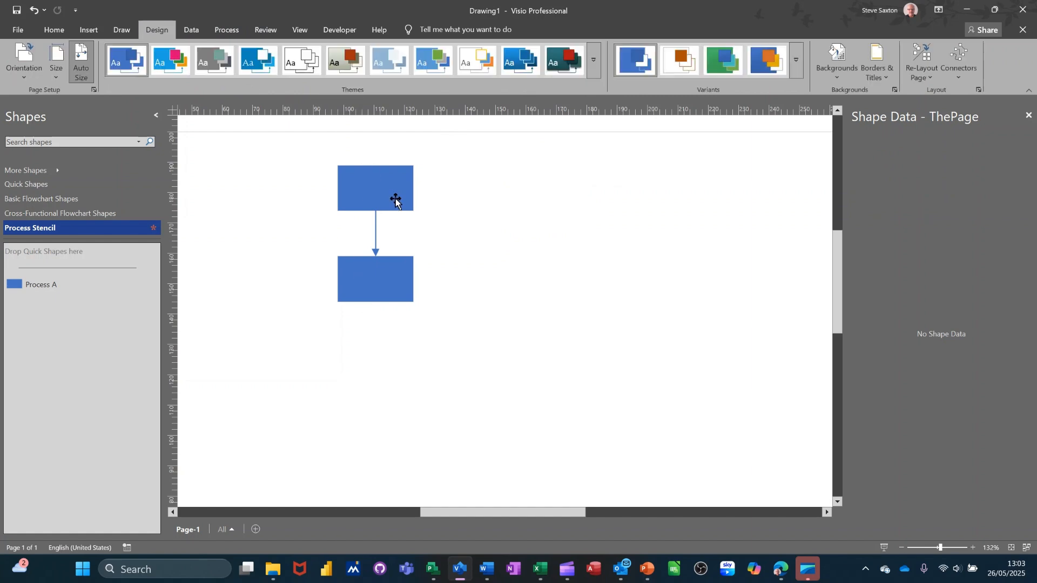
click(364, 195)
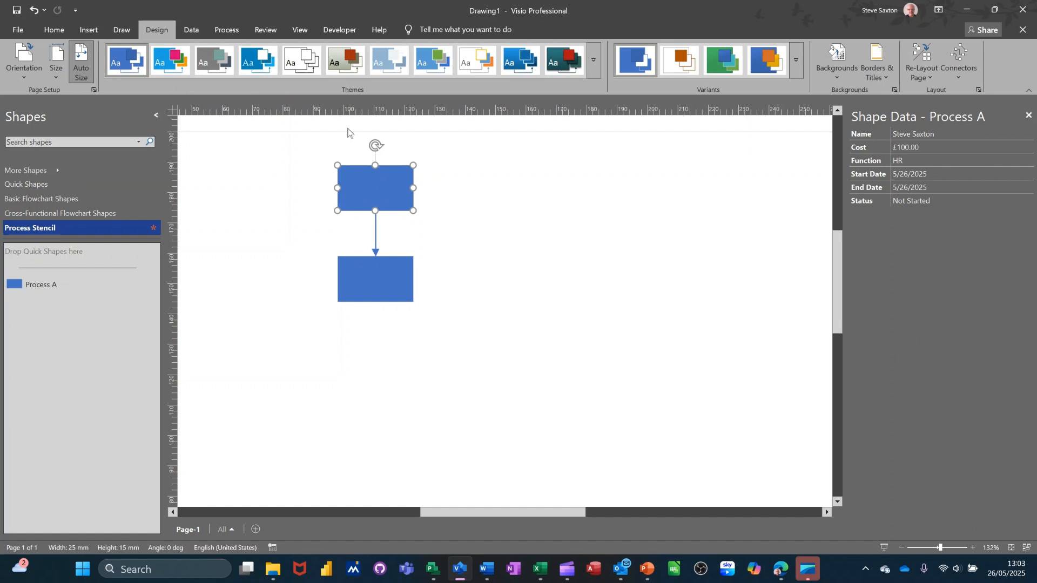
click(263, 31)
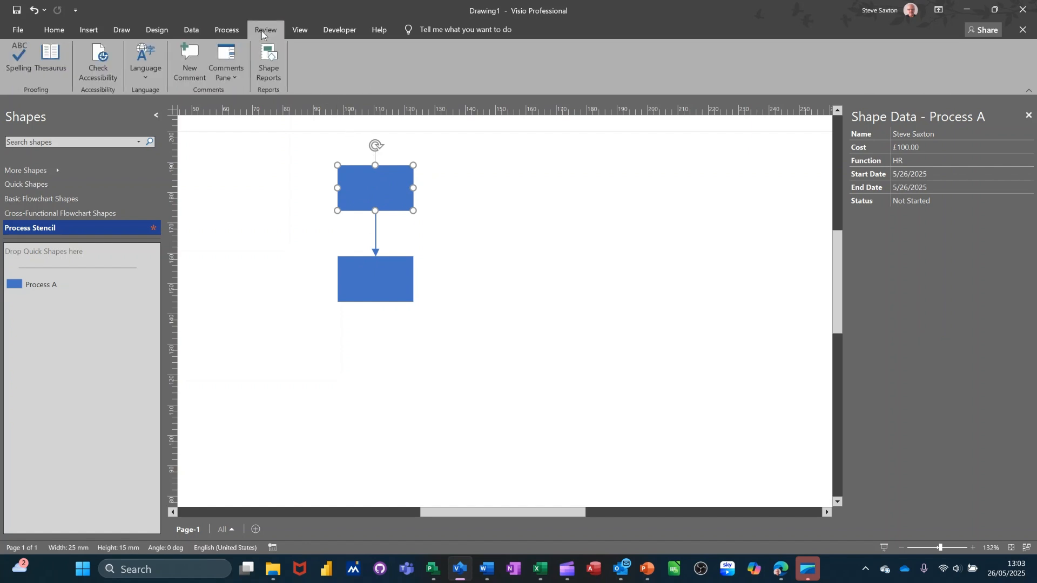
From Shape Reports, choose Flowchart and begin a new report definition
click(267, 58)
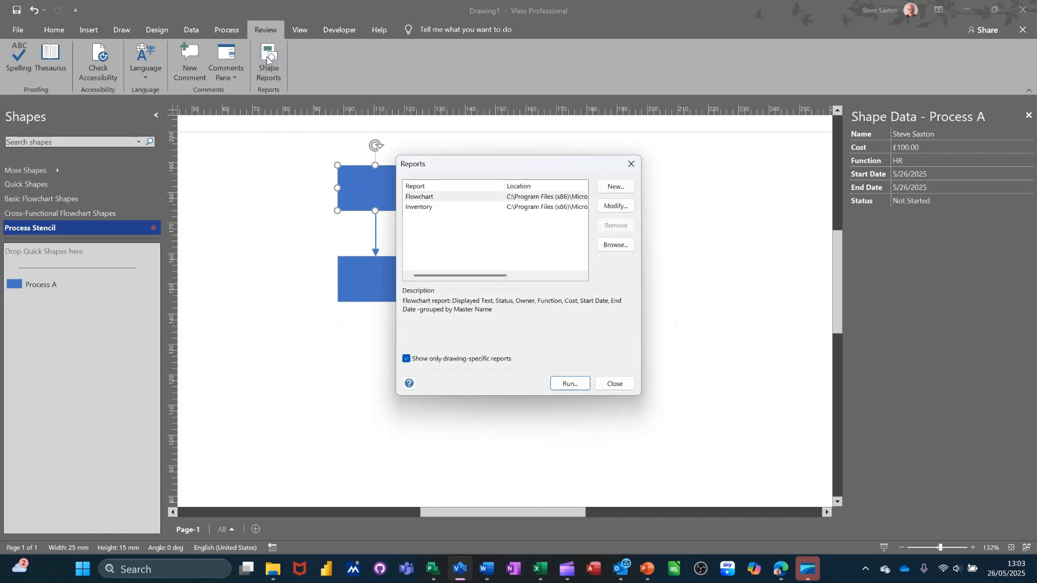
click(425, 200)
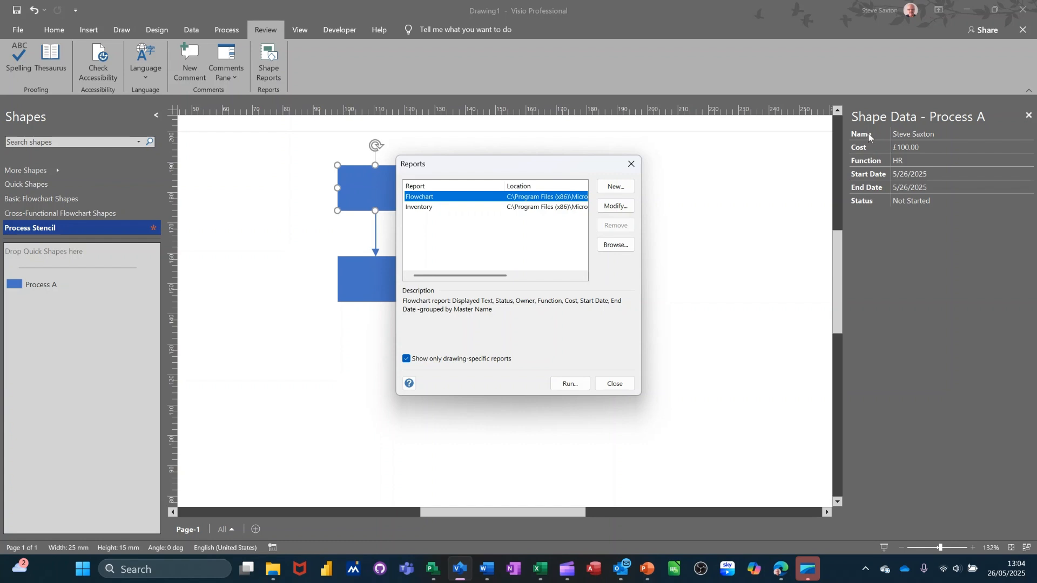
click(612, 189)
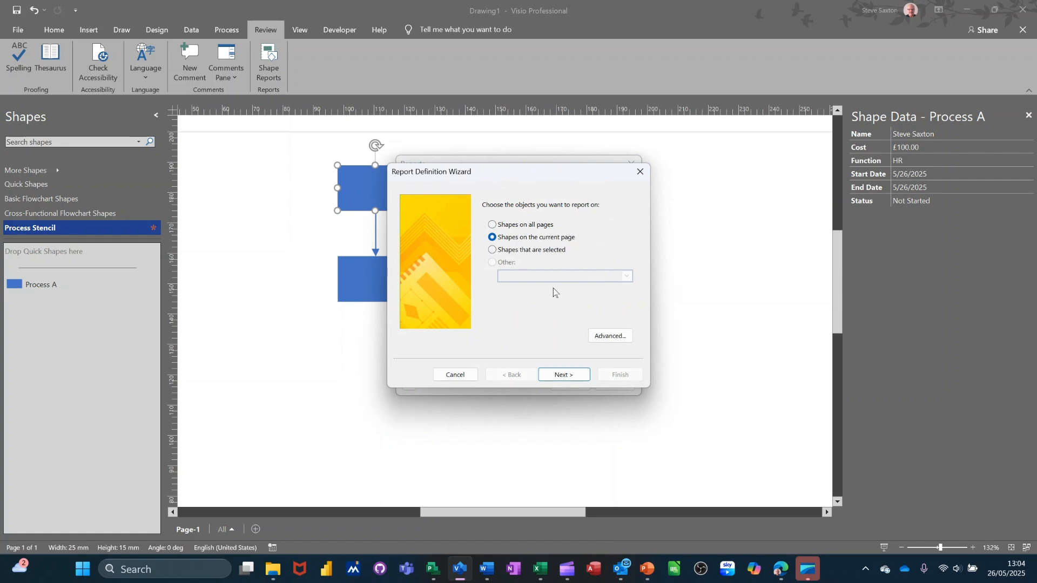
Report on current-page shapes with columns Cost, End Date, Function, Name, Start Date and Status
click(564, 375)
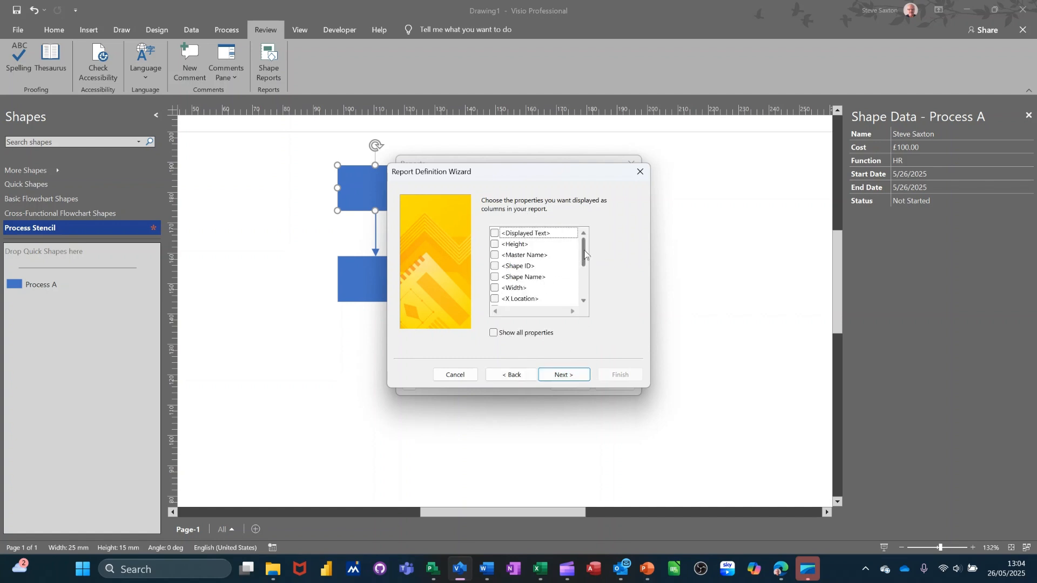
drag(584, 252, 584, 268)
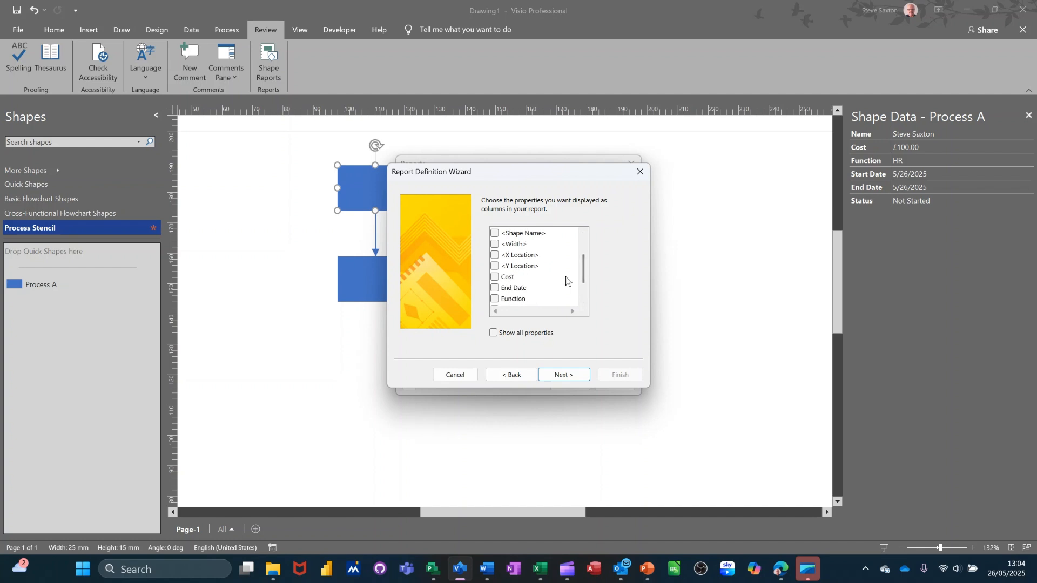
drag(582, 267, 583, 287)
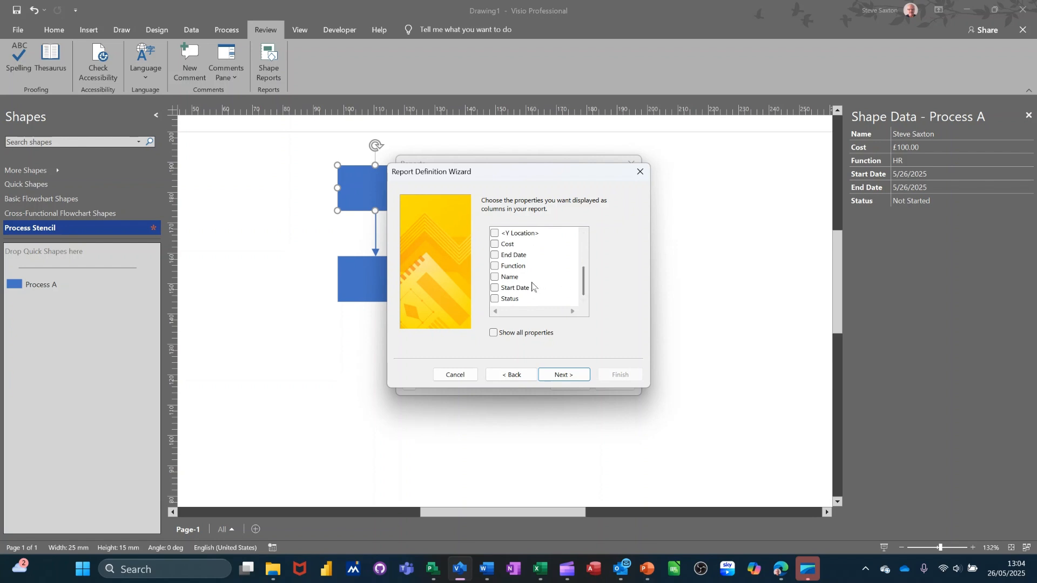
click(495, 276)
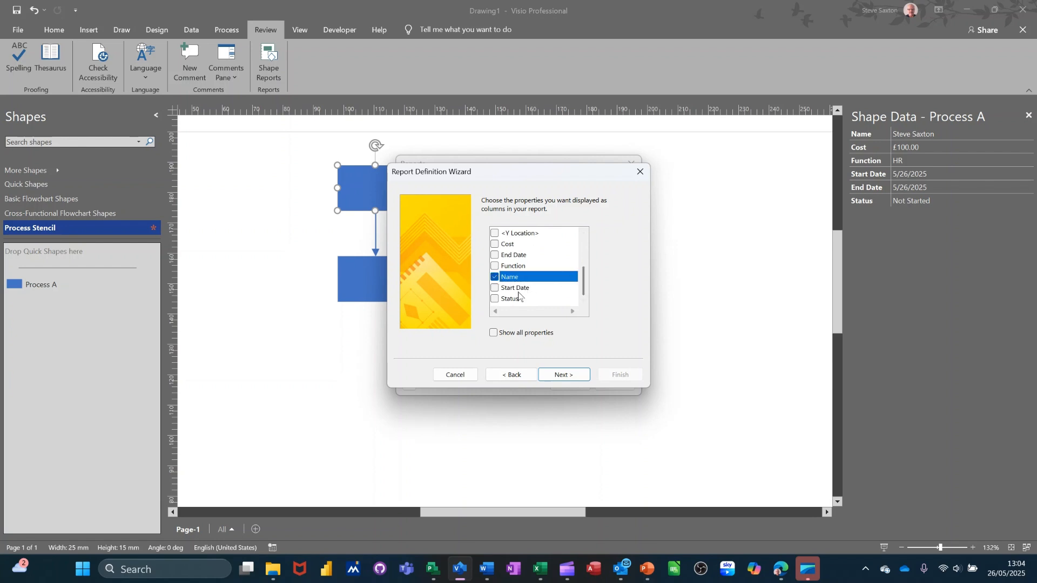
click(495, 289)
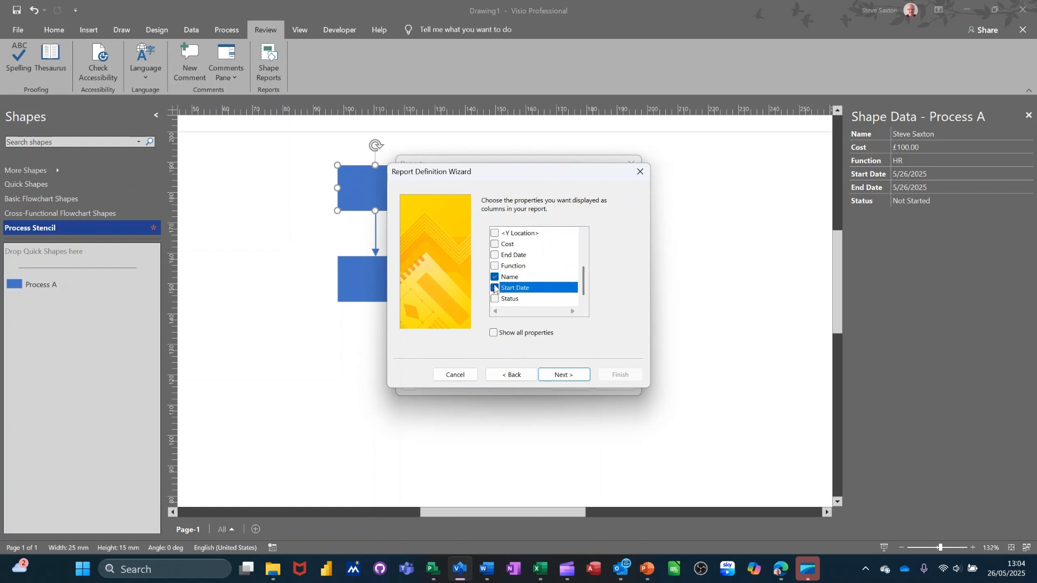
click(494, 255)
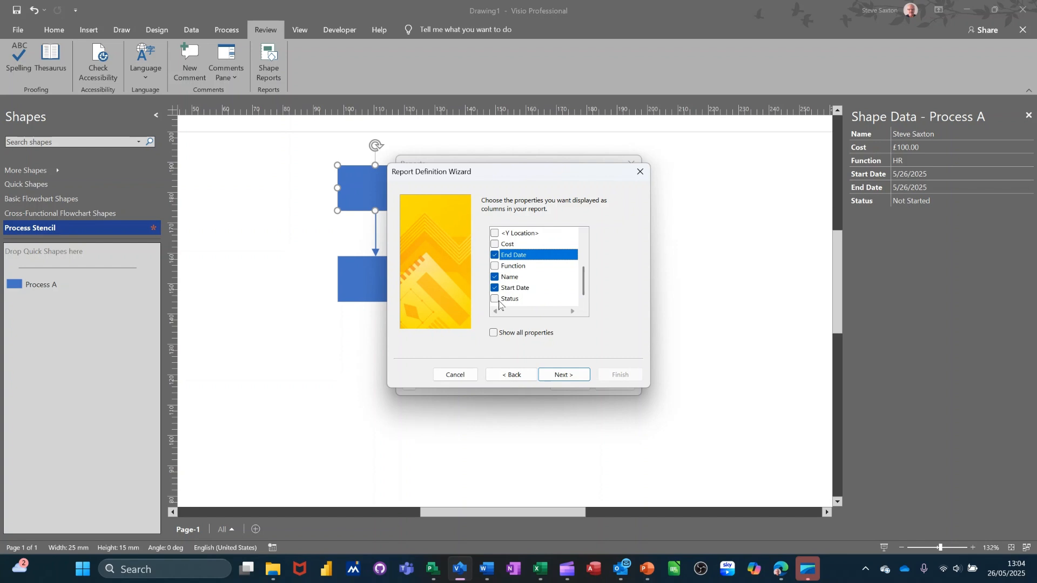
click(495, 299)
click(495, 244)
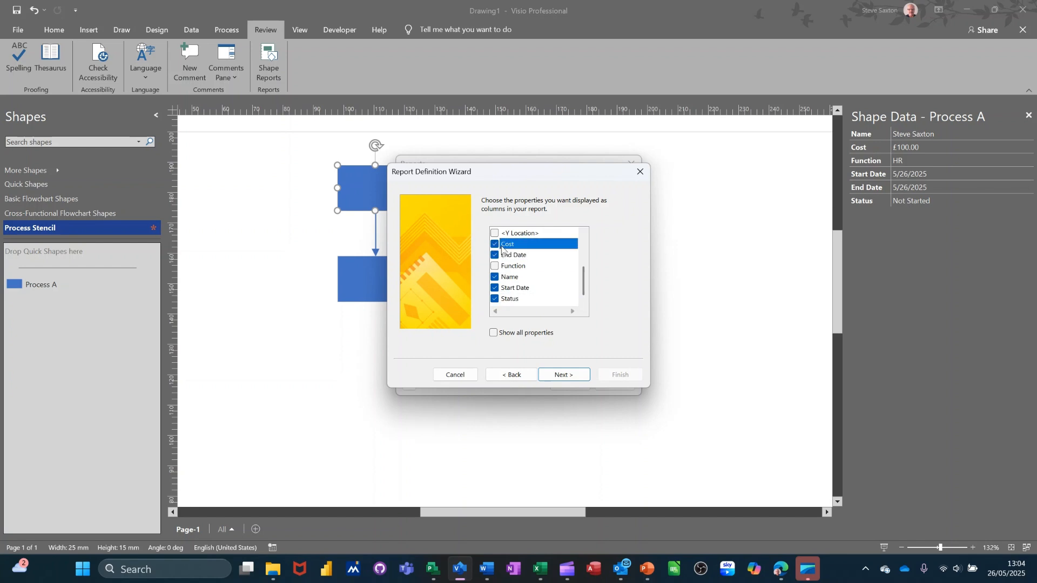
click(495, 266)
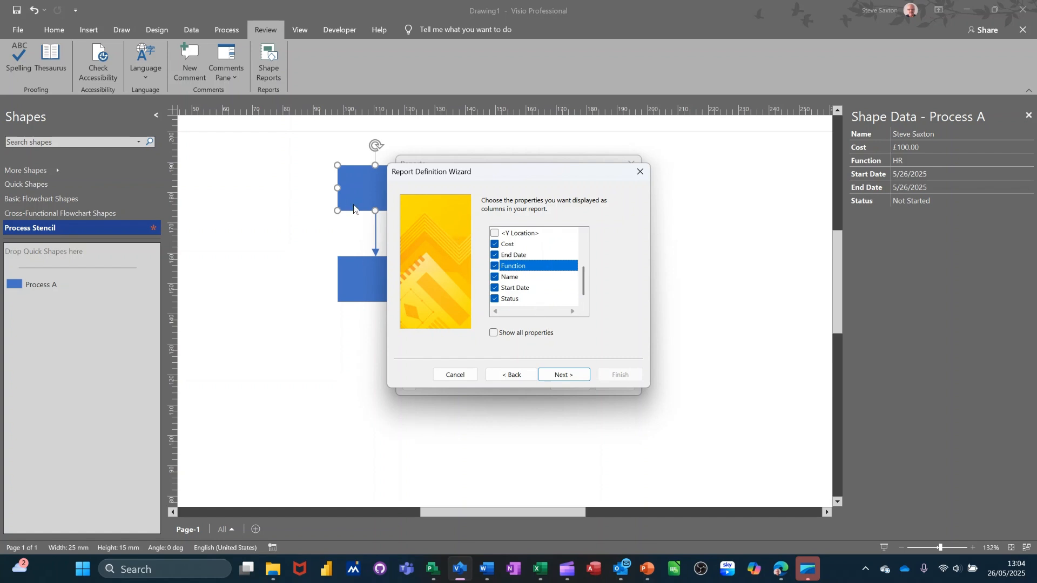
click(557, 375)
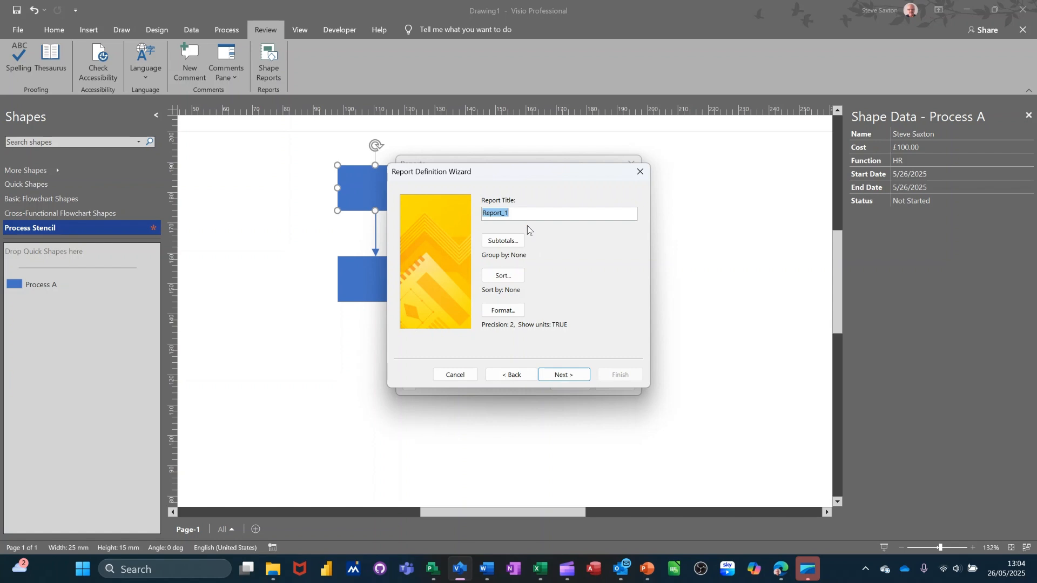
Title the report 'teve' and add a TOTAL subtotal for the Cost column
text(teve)
click(503, 240)
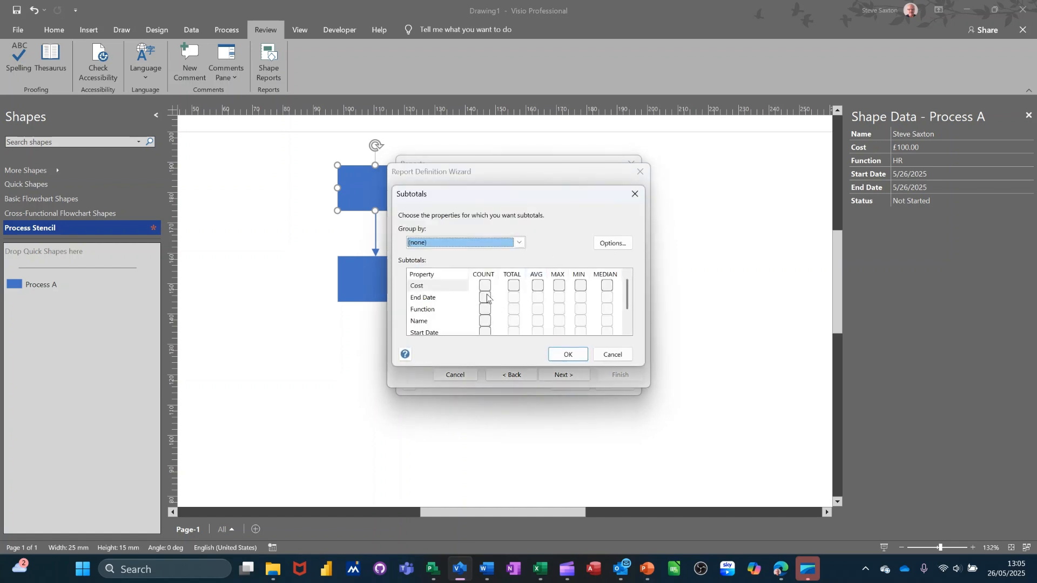
click(514, 286)
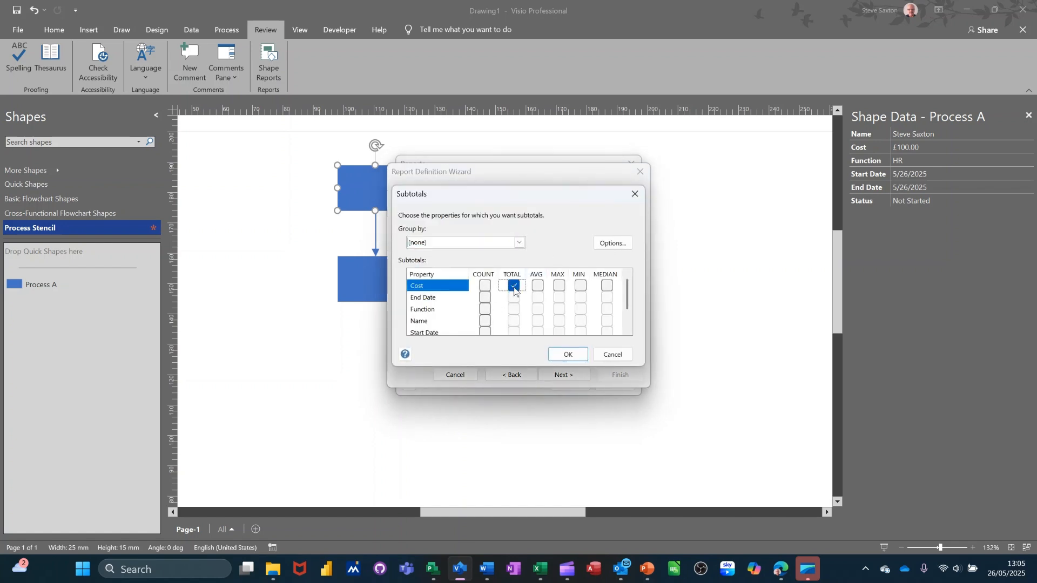
click(558, 355)
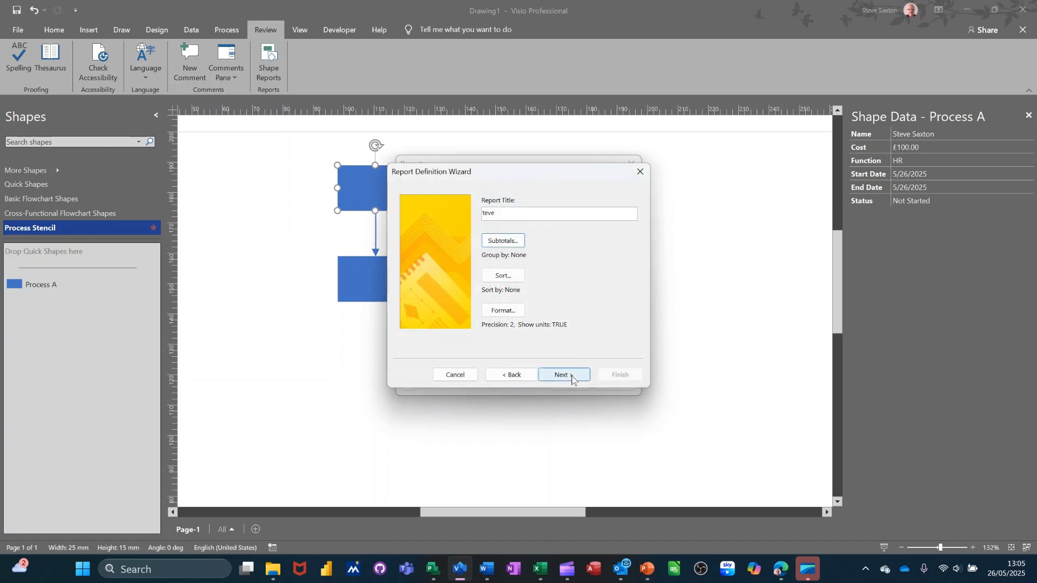
Save the report definition in the drawing and run it to Excel
click(567, 374)
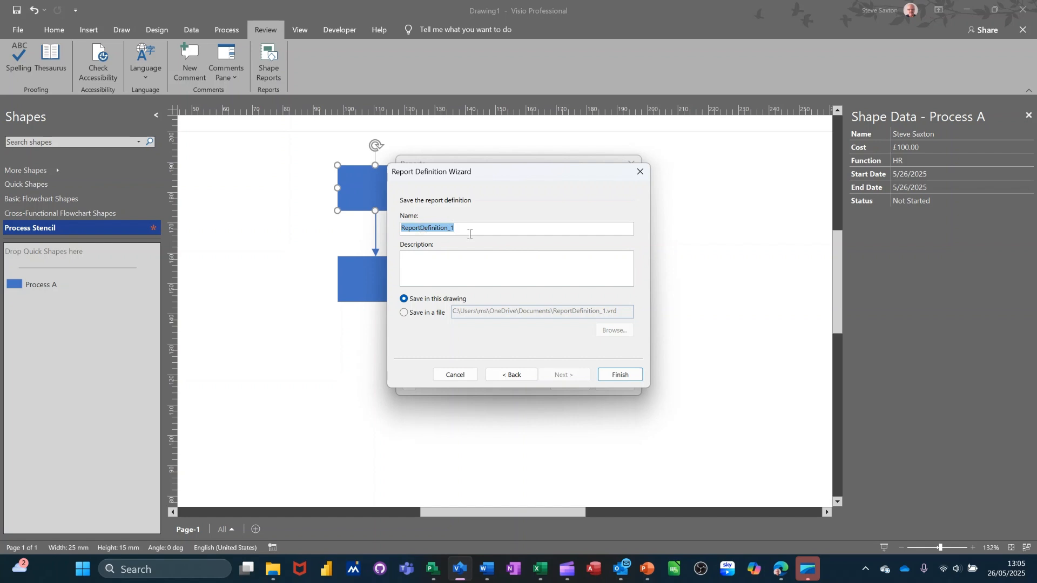
click(619, 375)
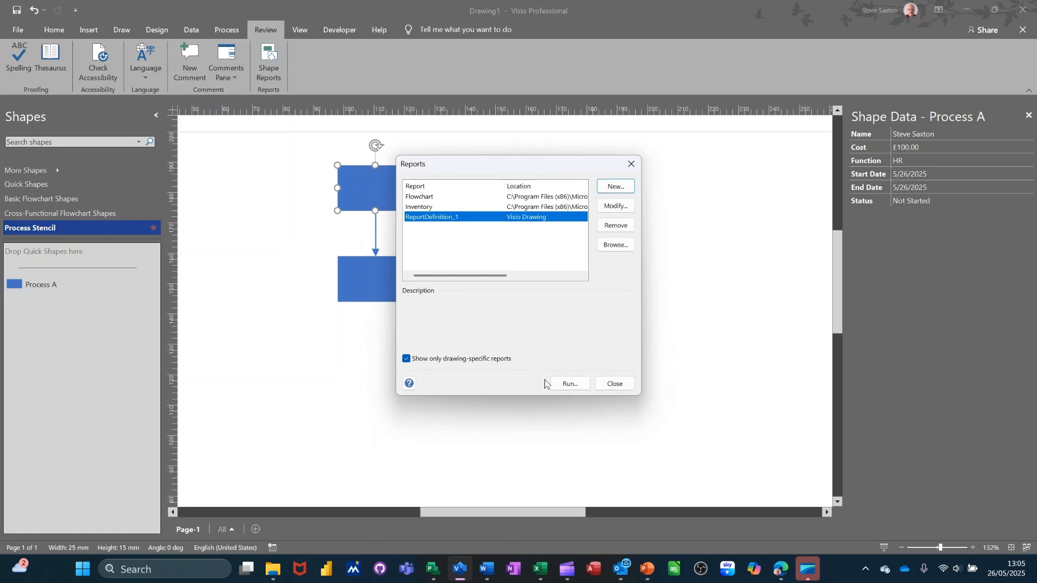
click(570, 383)
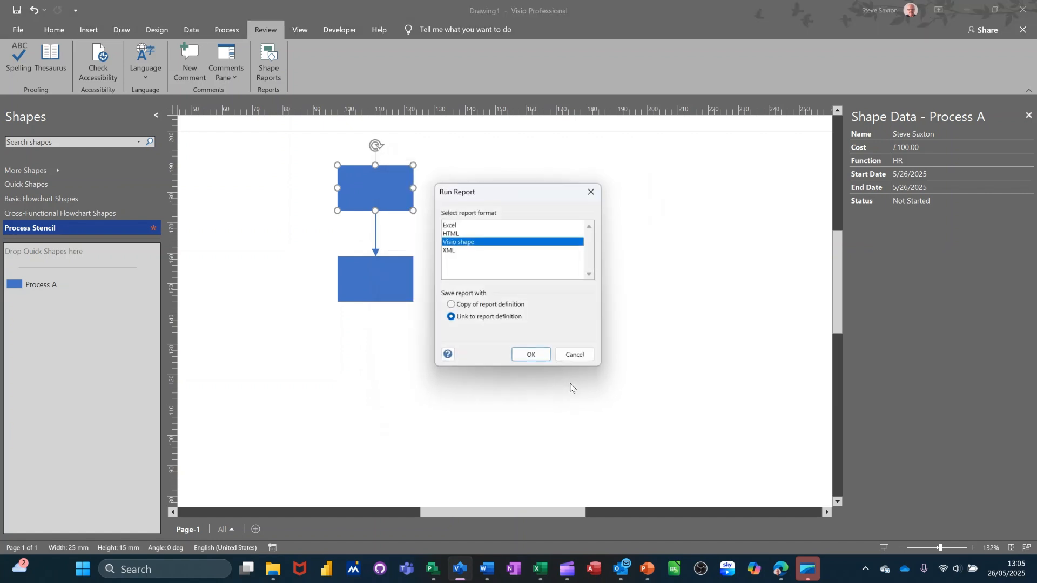
click(464, 227)
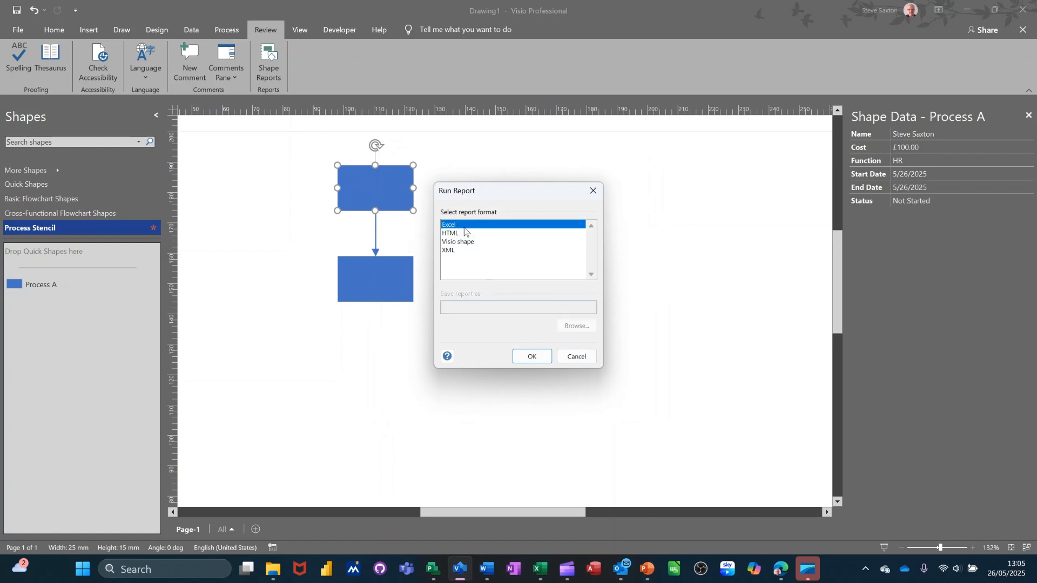
click(531, 357)
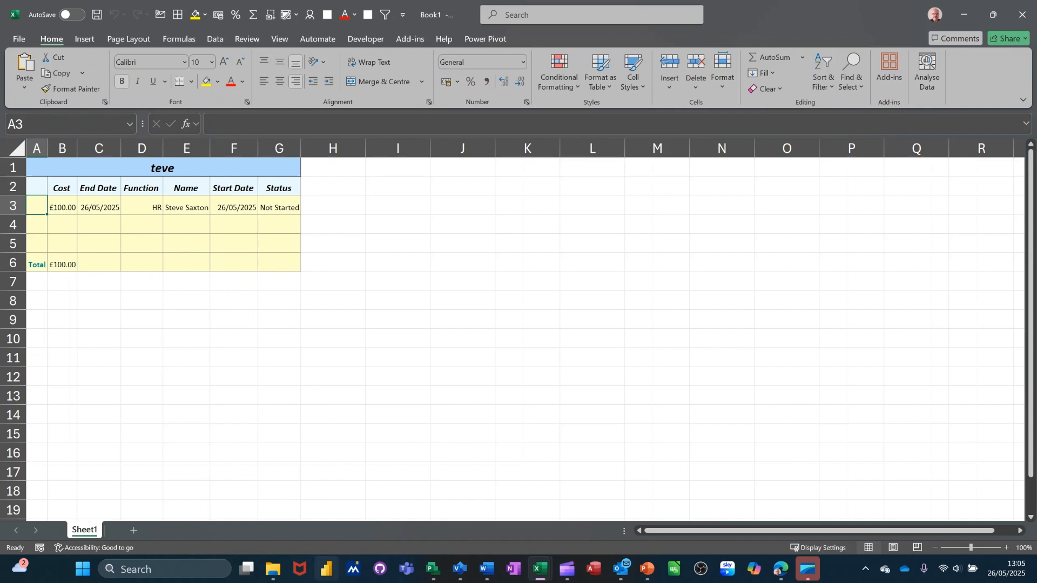
Give the lower process shape a Cost of 234 and Function 'Admin'
click(460, 569)
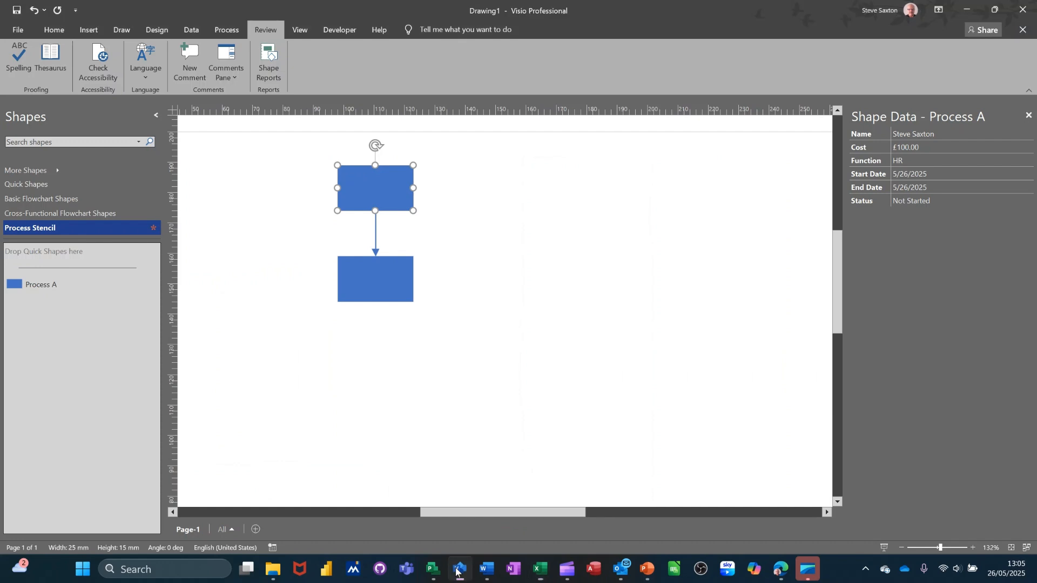
click(394, 267)
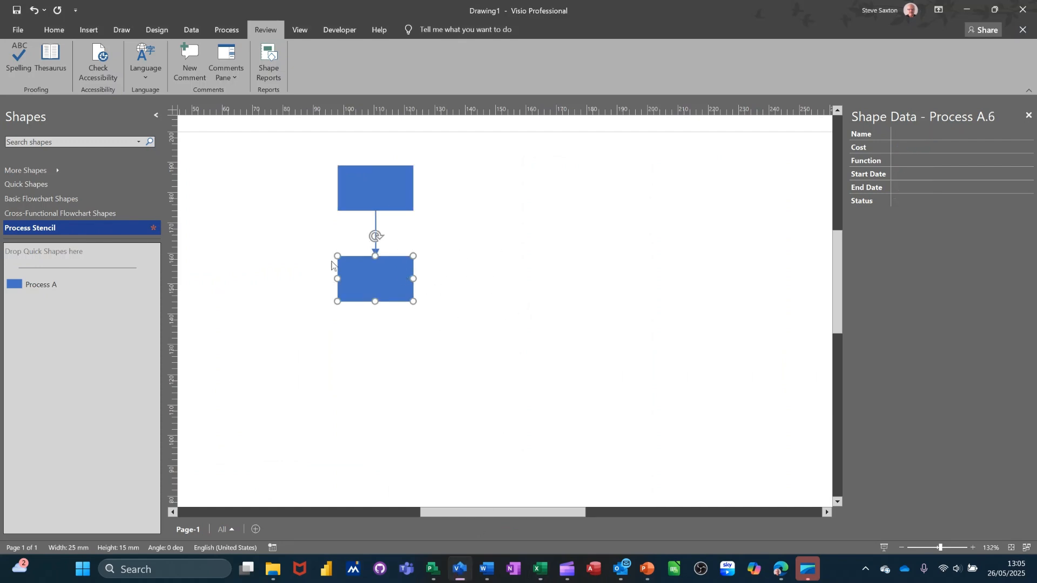
click(899, 146)
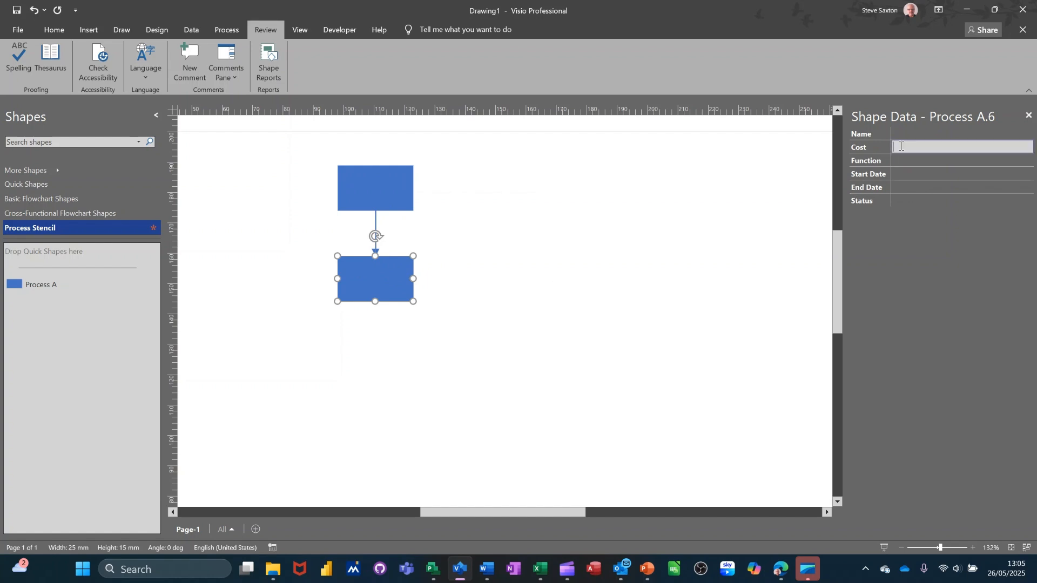
text(234)
click(907, 160)
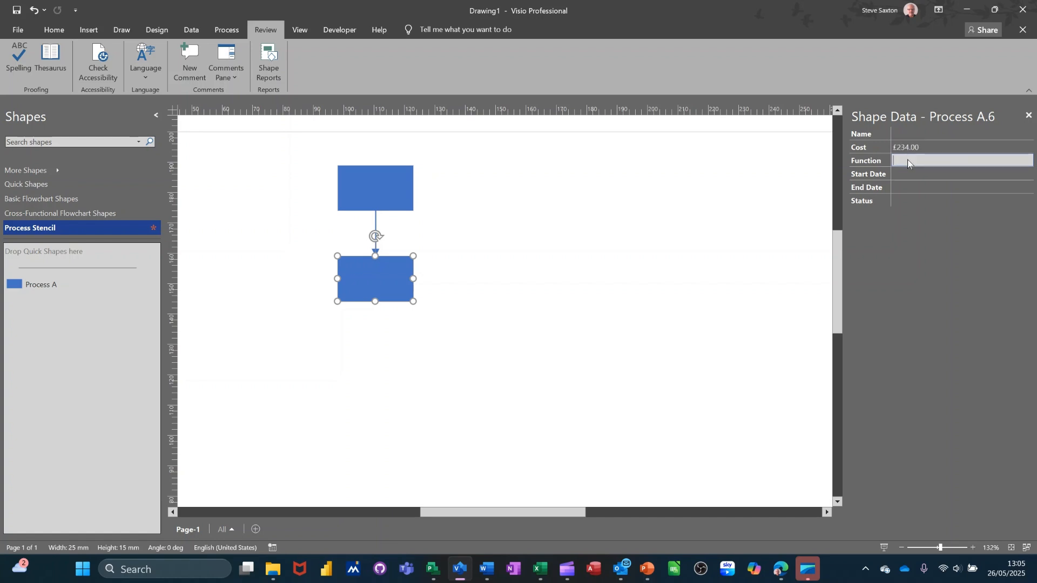
text(Admin)
click(912, 173)
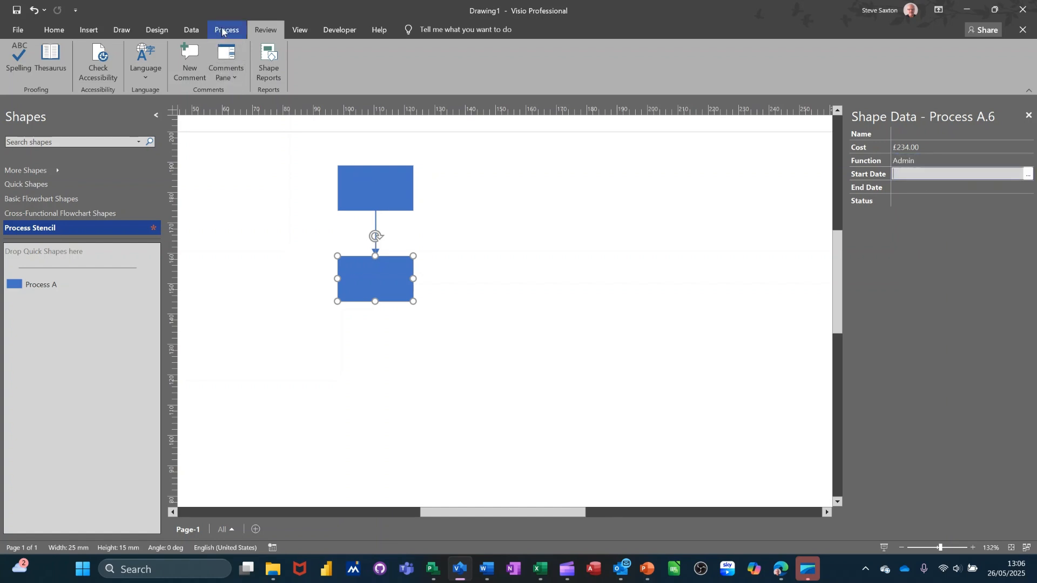
Rerun ReportDefinition_1 with Excel as the output
click(268, 62)
click(419, 217)
click(569, 384)
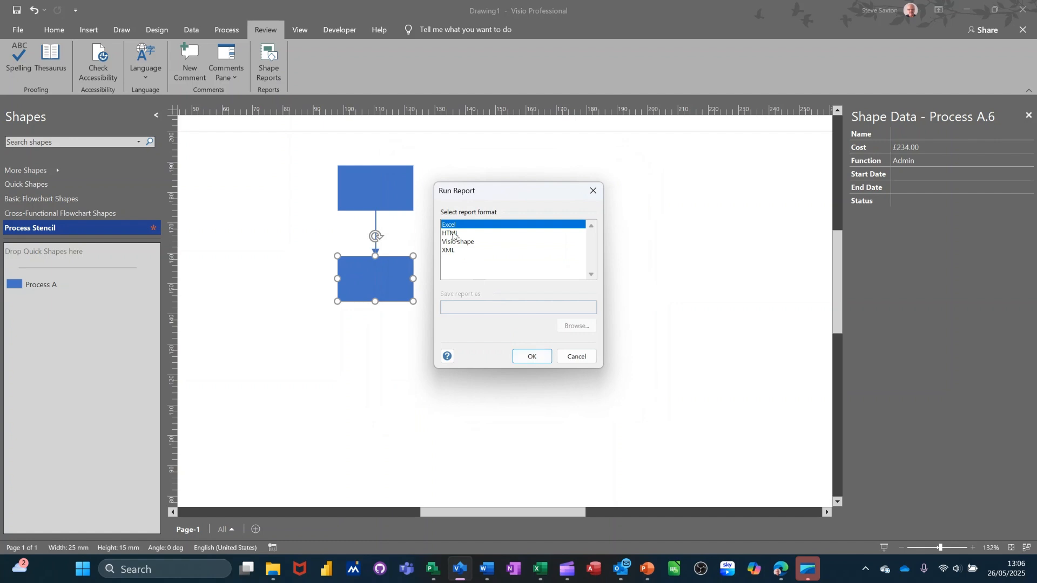
click(526, 356)
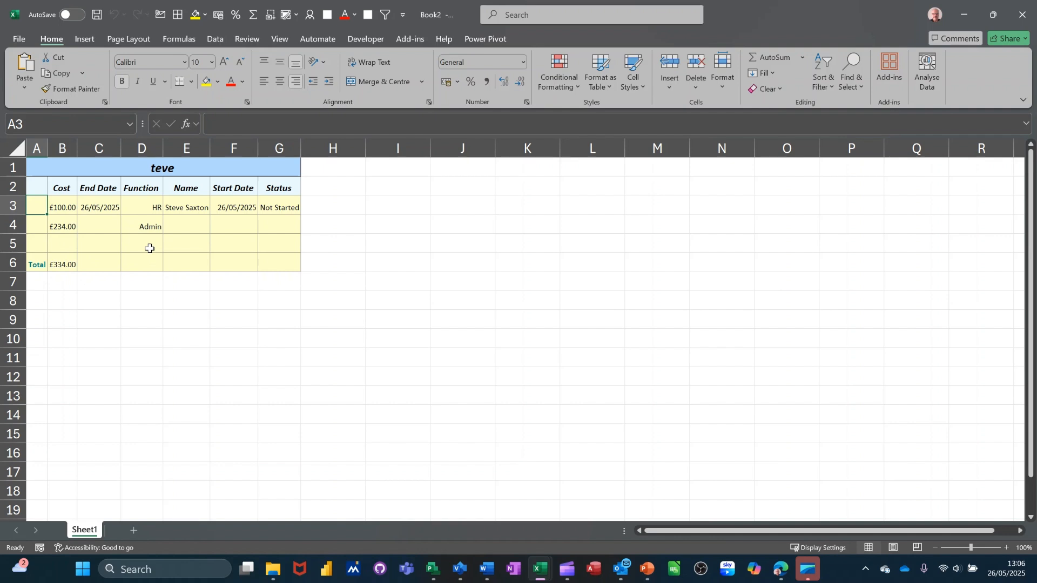
Close the Excel report after checking the two rows and £334.00 total
click(1020, 17)
Close the Excel report without saving and select the top Process A shape
click(546, 301)
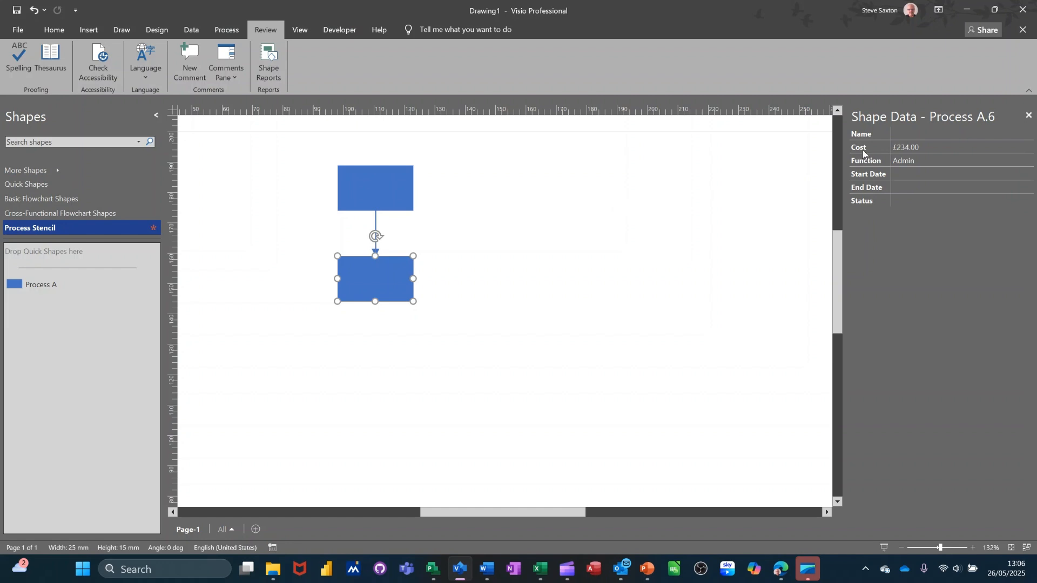
click(366, 198)
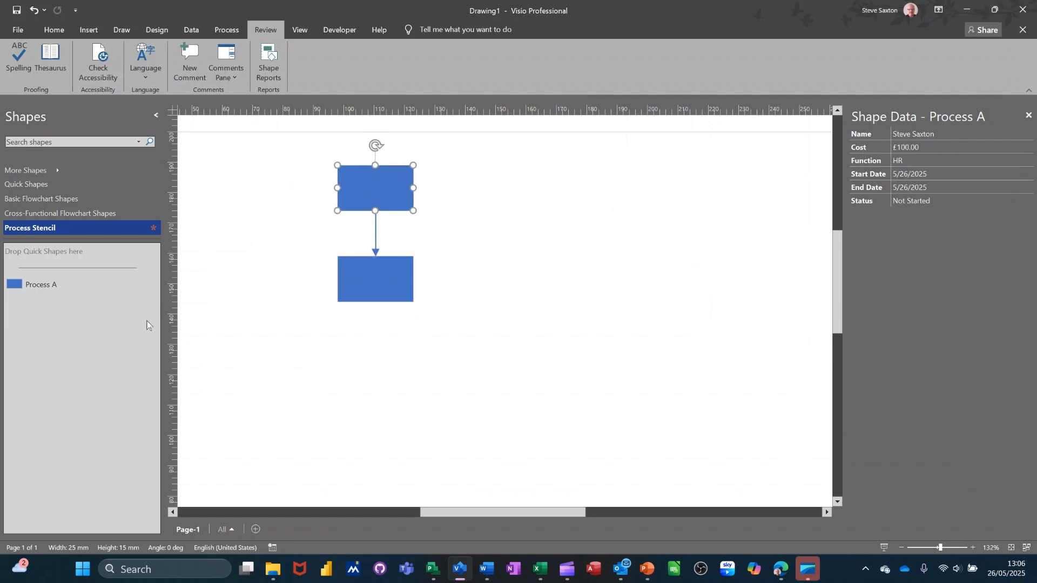